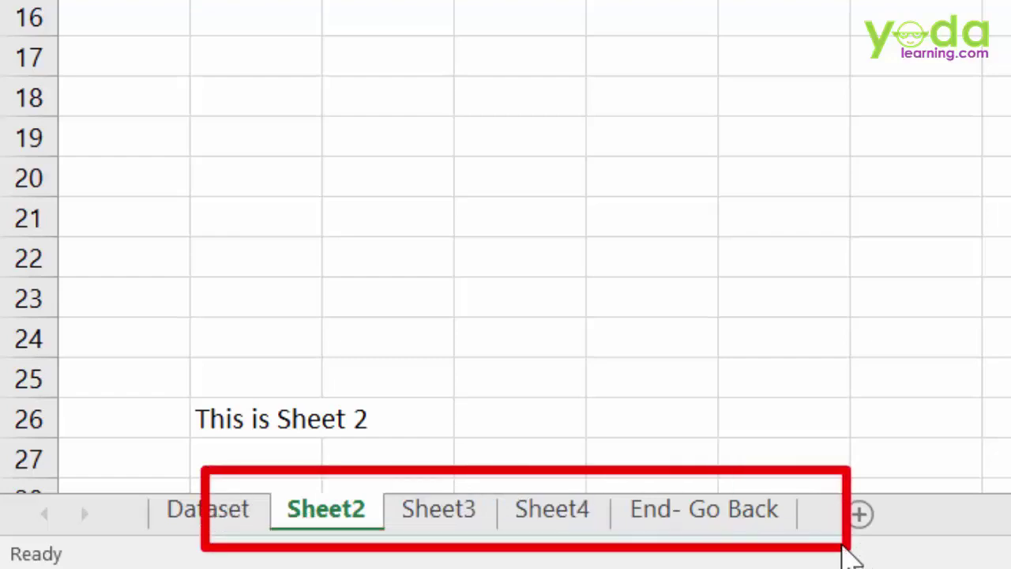
left_click_drag(313, 443, 811, 444)
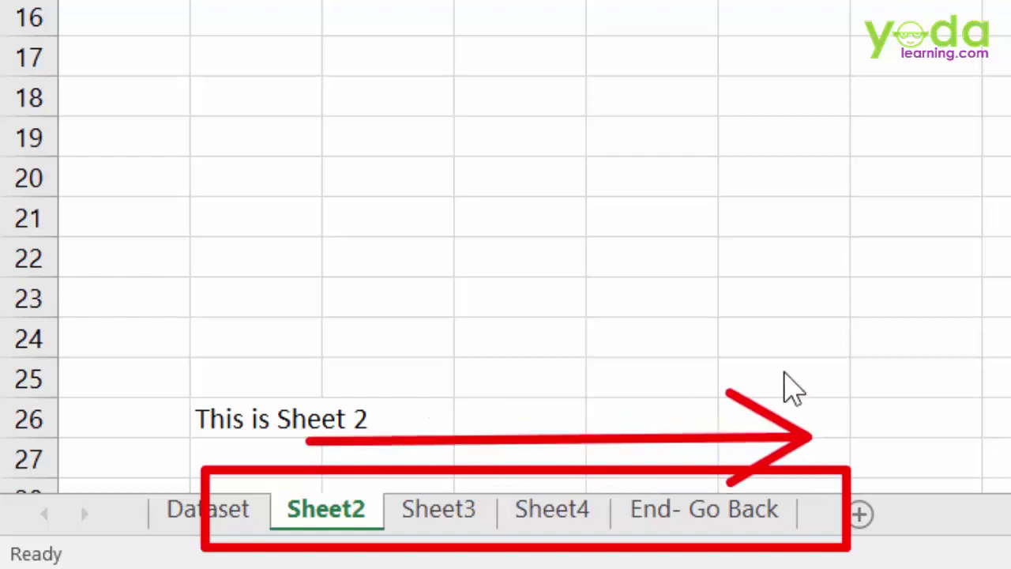
left_click_drag(786, 370, 322, 380)
key("Escape")
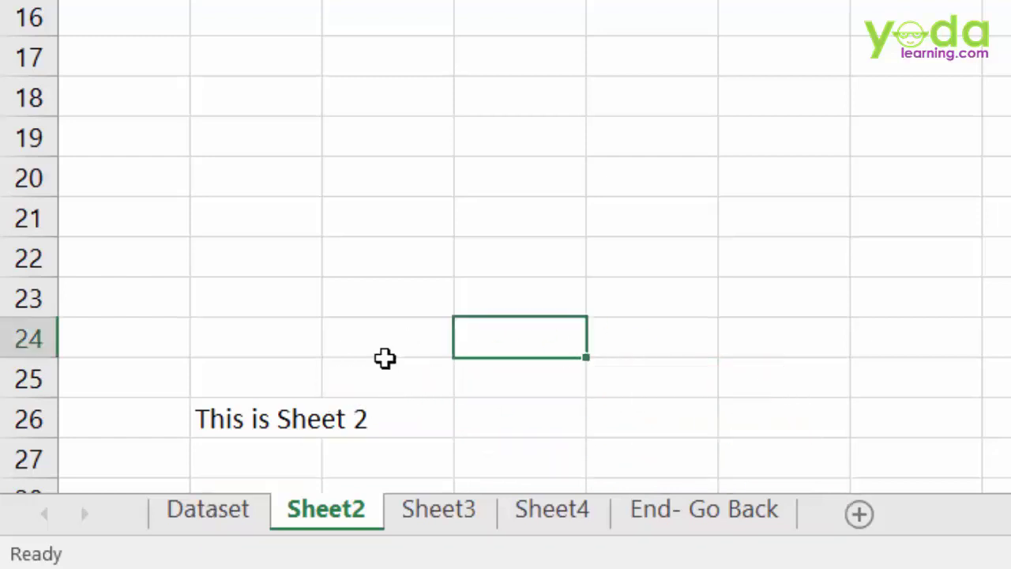
Step through the worksheets one by one from Sheet2 to End- Go Back and return to Sheet2
key("ctrl+Page_Down")
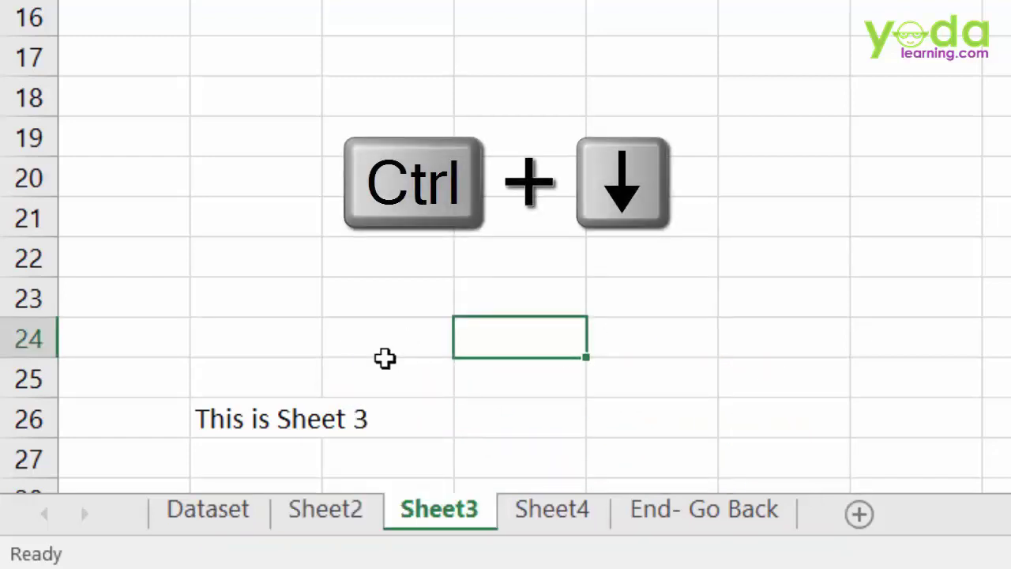
key("ctrl+Page_Down")
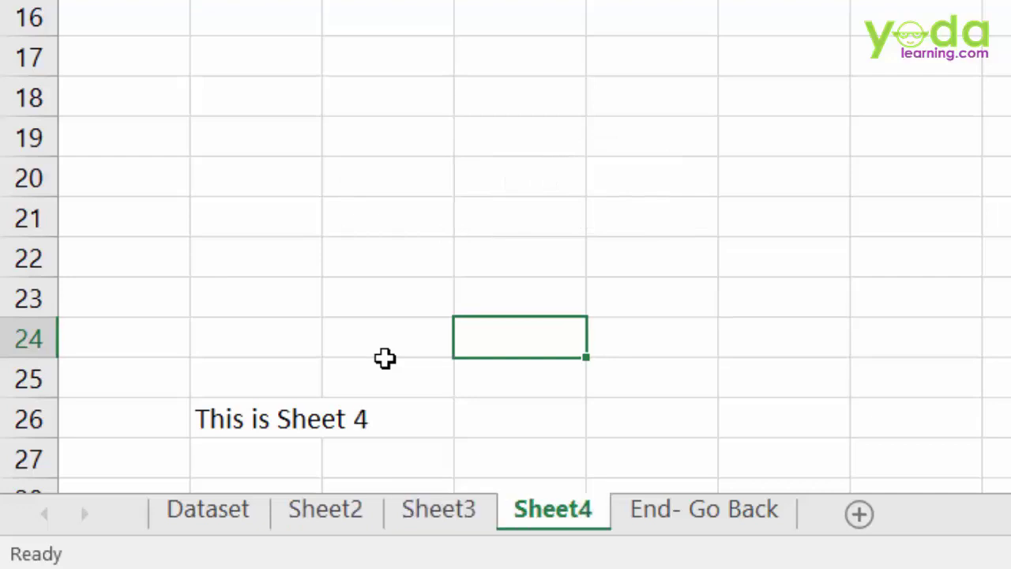
key("ctrl+Page_Down")
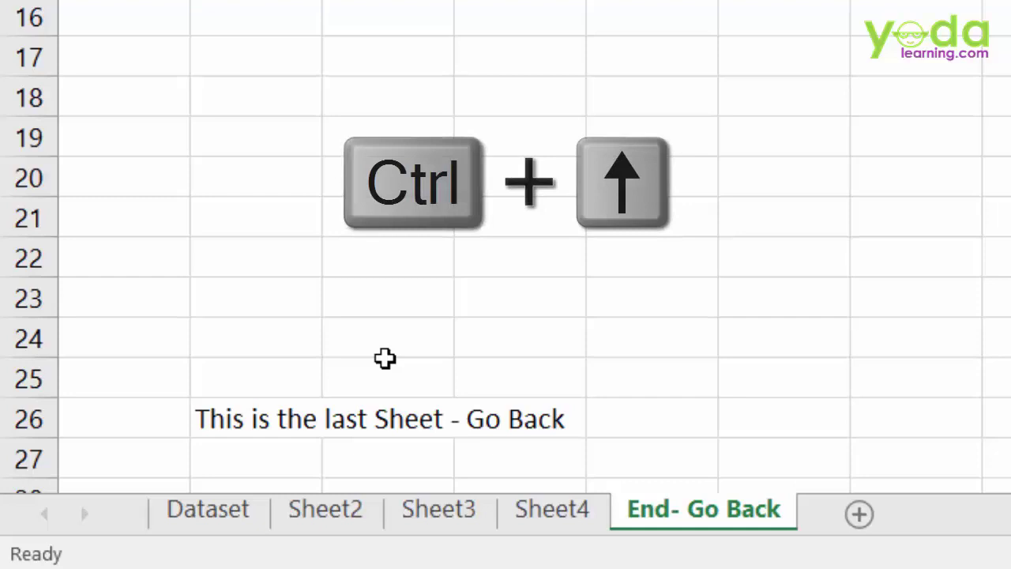
key("ctrl+Page_Up")
key("ctrl+Page_Up")
key("ctrl+Page_Up")
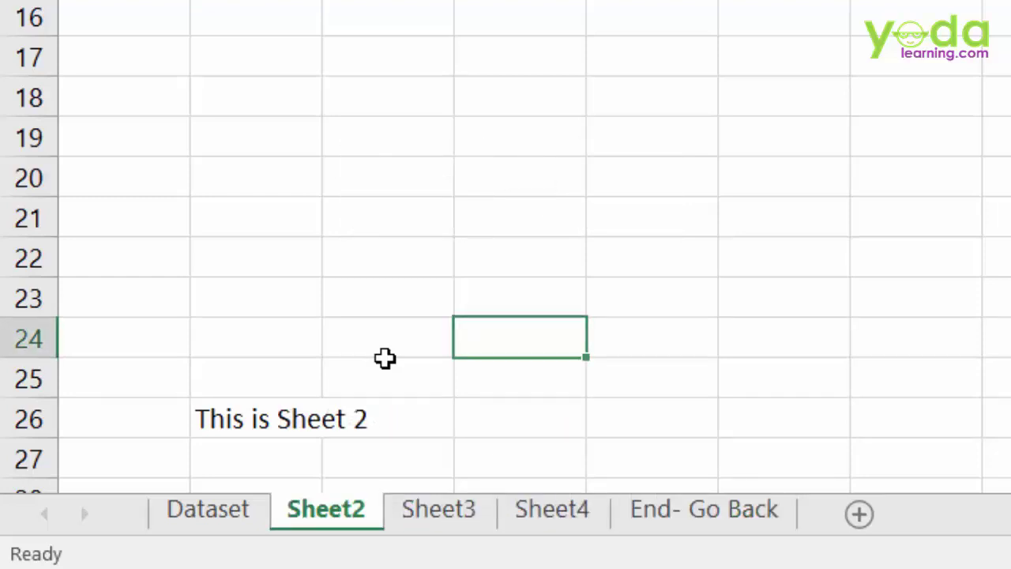
Move forward through three more worksheets, starting from Sheet2
key("ctrl+Page_Down")
key("ctrl+Page_Down")
key("ctrl+Page_Down")
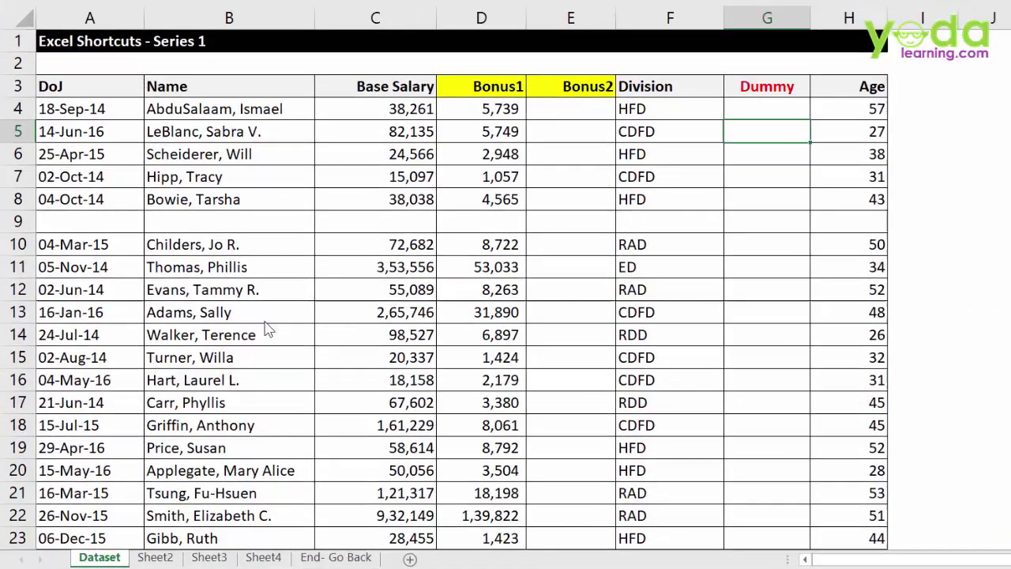
key("ctrl+Home")
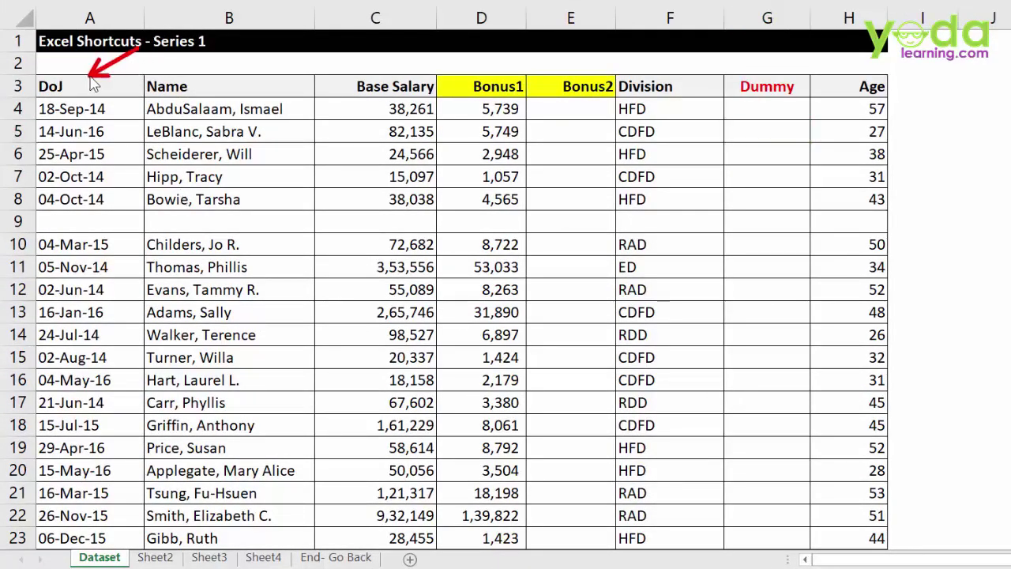
mouse_move(142, 68)
left_mouse_down()
mouse_move(846, 74)
mouse_move(905, 182)
mouse_move(899, 505)
left_mouse_up()
key("Escape")
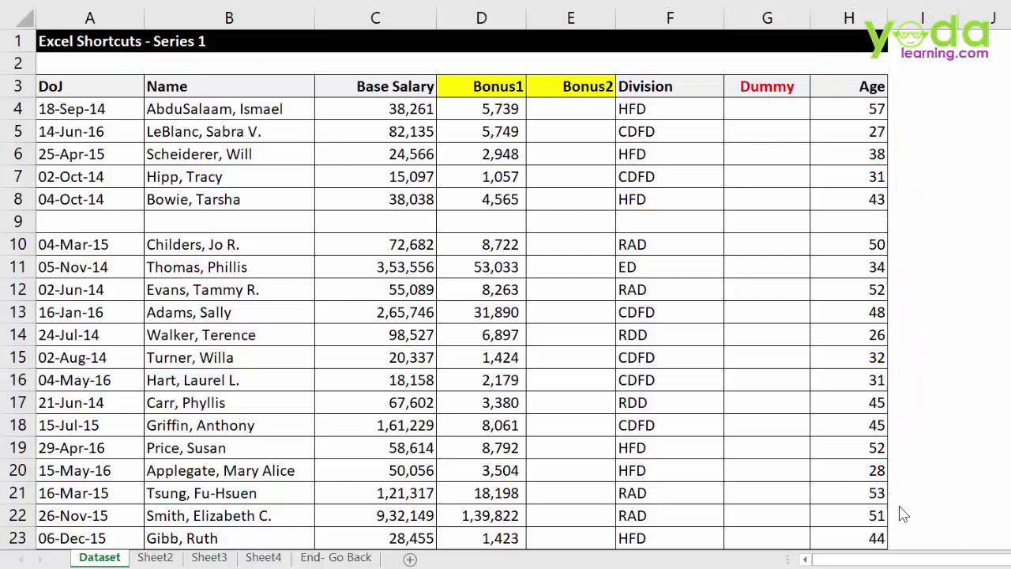
Jump from the DoJ header in A3 to the Age header, and down column H to the last record in H65
left_click(75, 88)
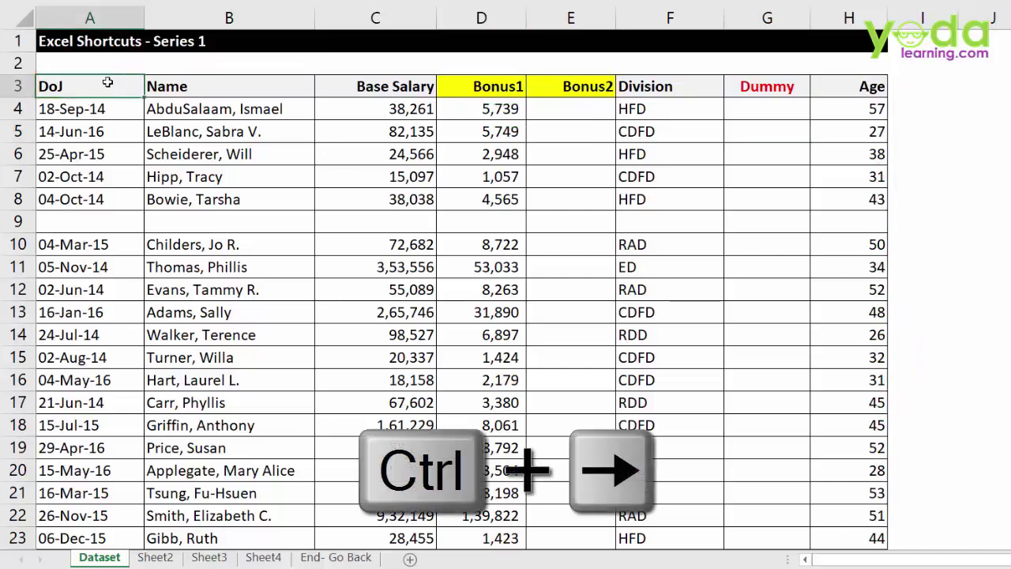
key("ctrl+Right")
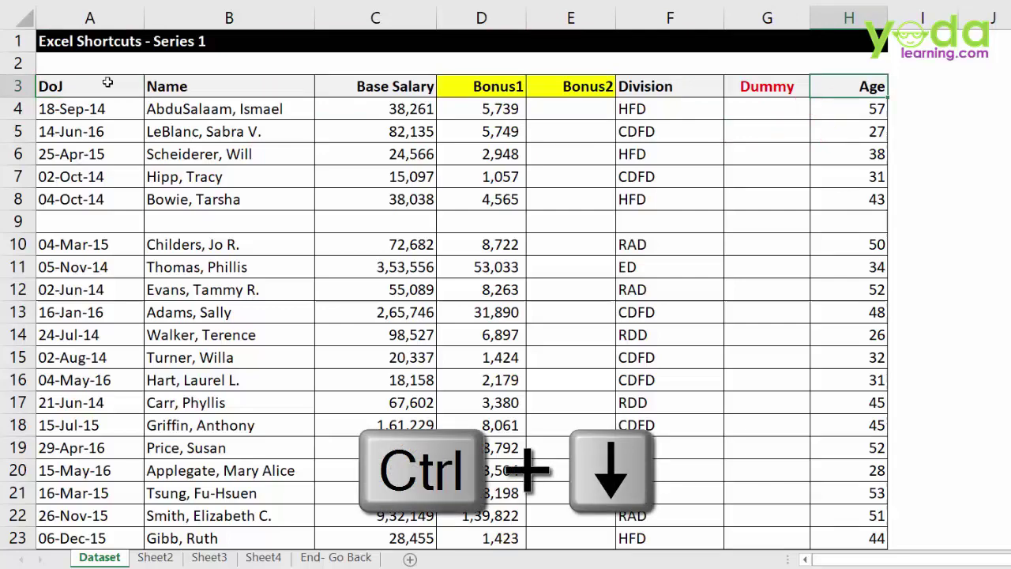
key("ctrl+Down")
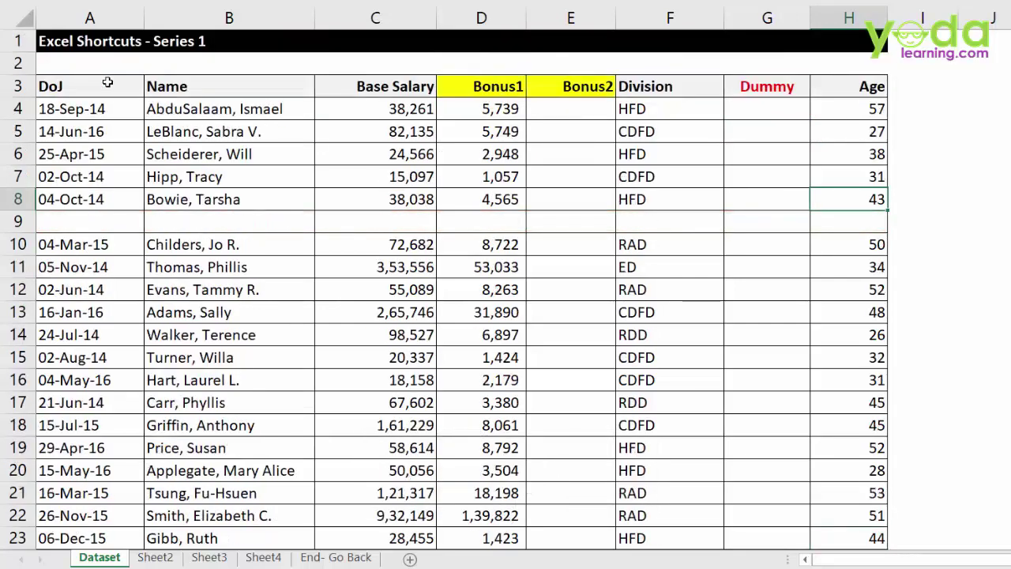
key("ctrl+Down")
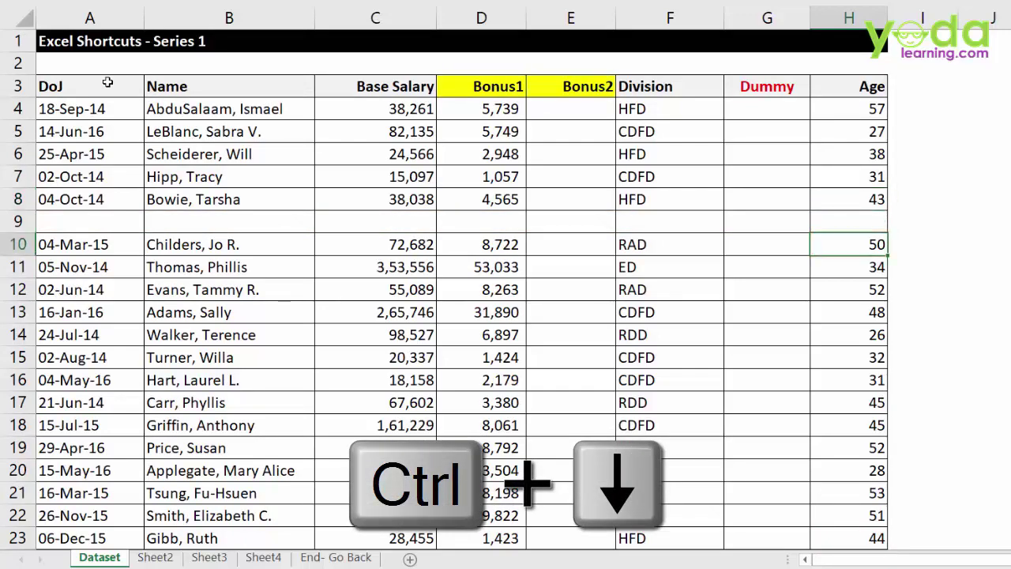
key("ctrl+Down")
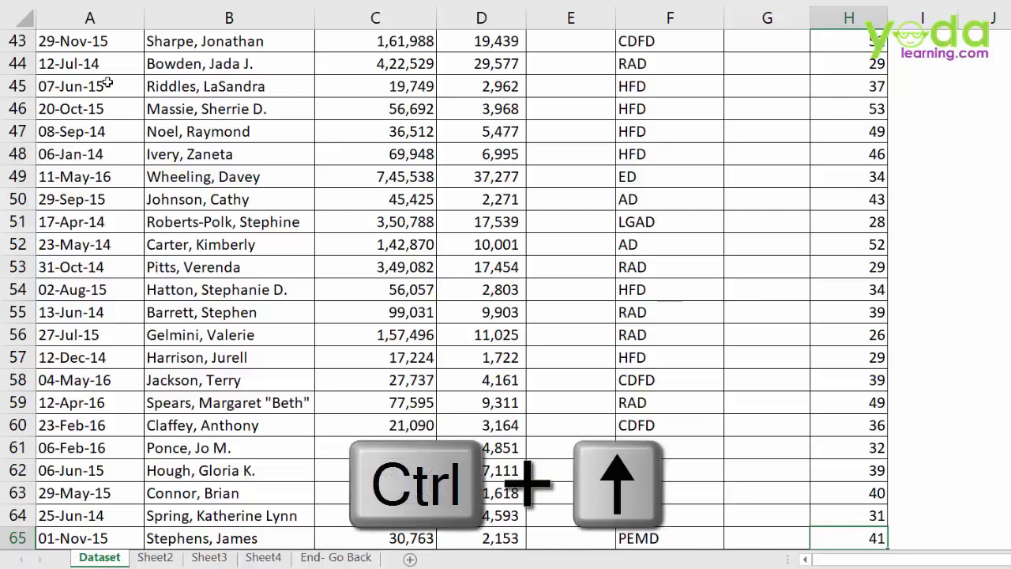
Jump back up column H from the last record to the Age header in H3
key("ctrl+Up")
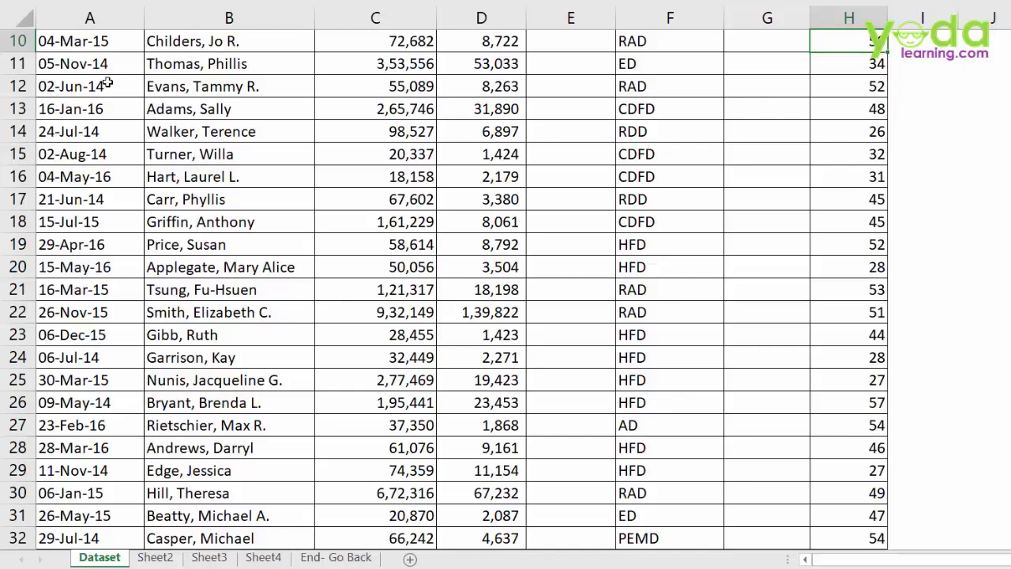
key("ctrl+Up")
key("ctrl+Up")
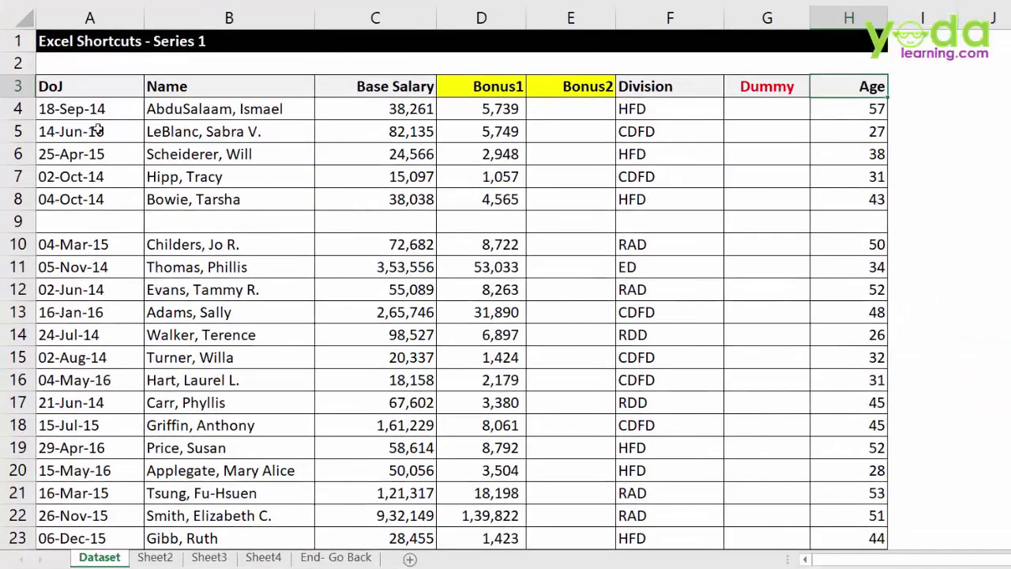
Select the contiguous data block A3:H8 around cell A5
left_click(105, 132)
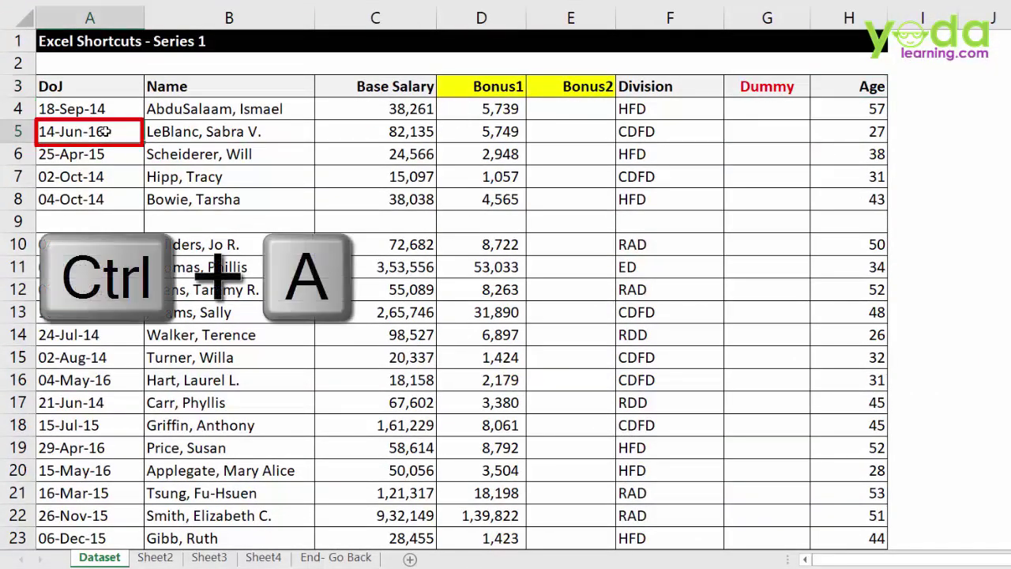
key("ctrl+a")
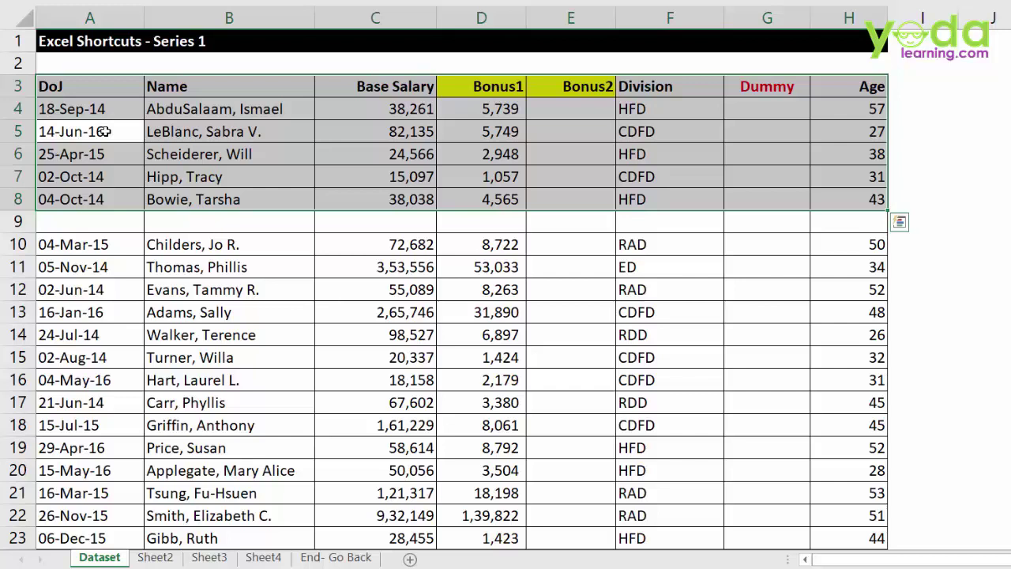
Select the full table A3:H65 from the DoJ header, extending across the headers and down past the blank row
left_click(90, 86)
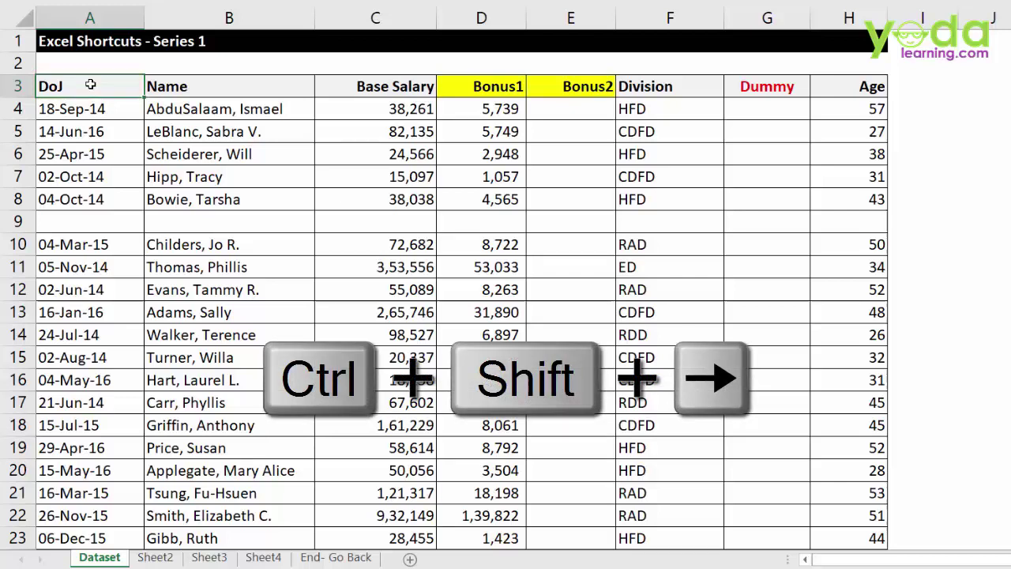
key("ctrl+shift+Right")
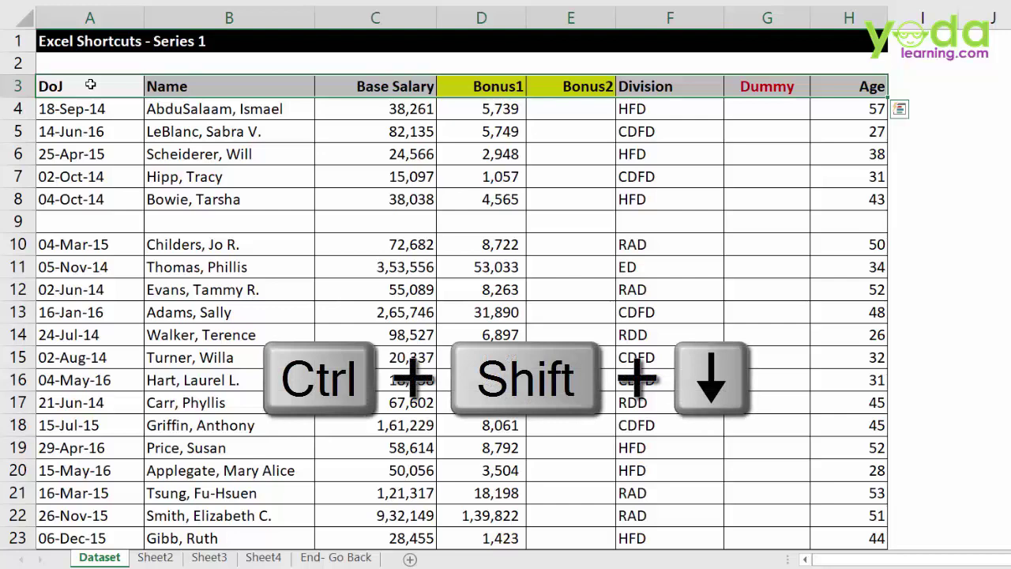
key("ctrl+shift+Down")
key("ctrl+shift+Down")
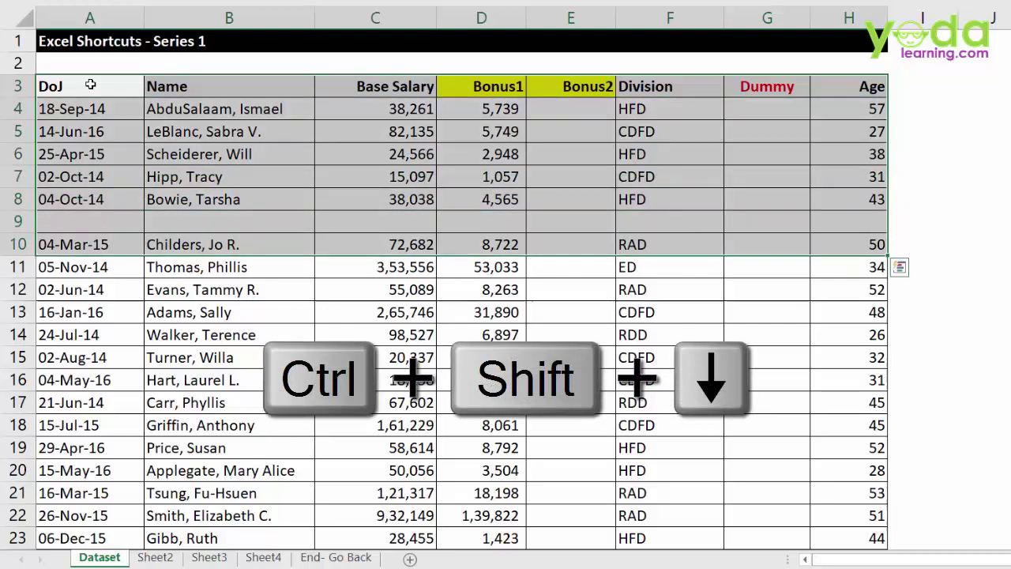
key("ctrl+shift+Down")
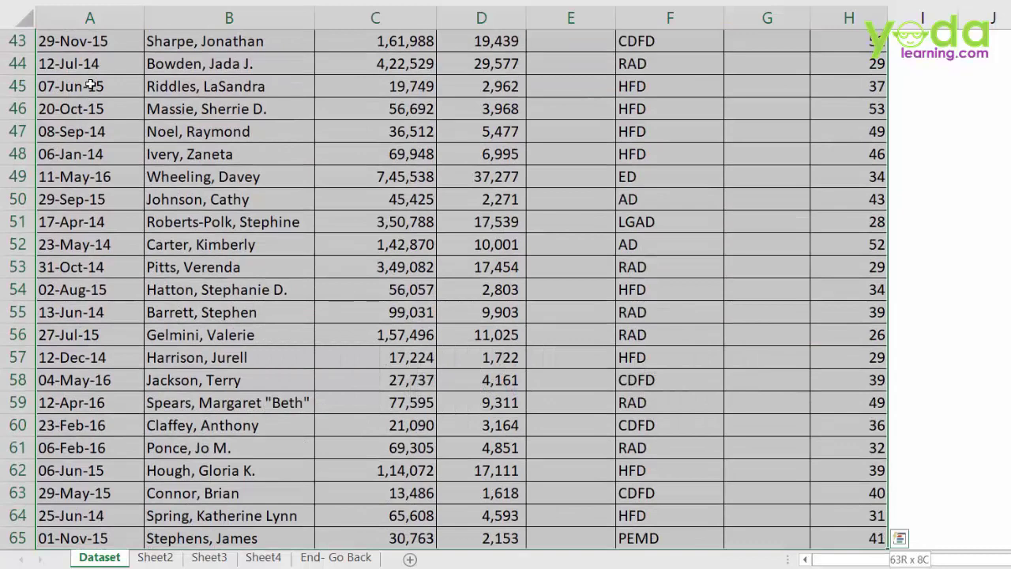
Extend the selection to the sheet's last row, then shrink it back to row 65 and return to the active cell
key("ctrl+shift+Down")
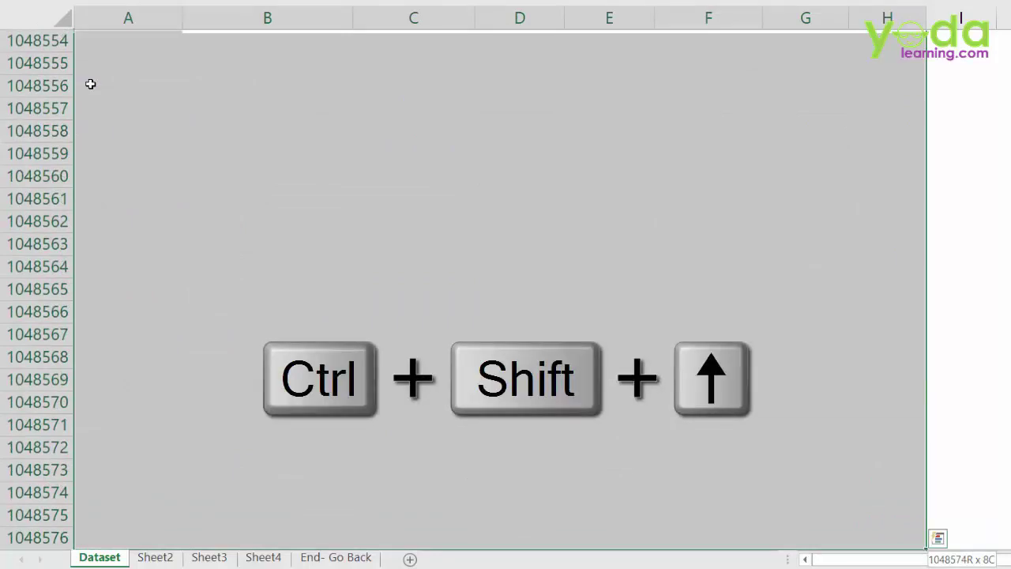
key("ctrl+shift+Up")
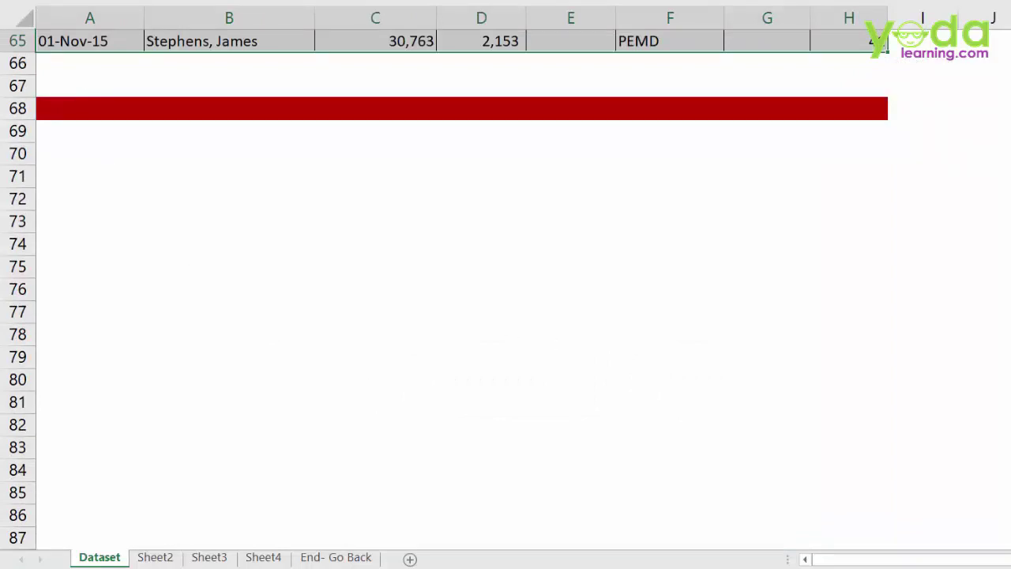
scroll(445, 289, "up", 5)
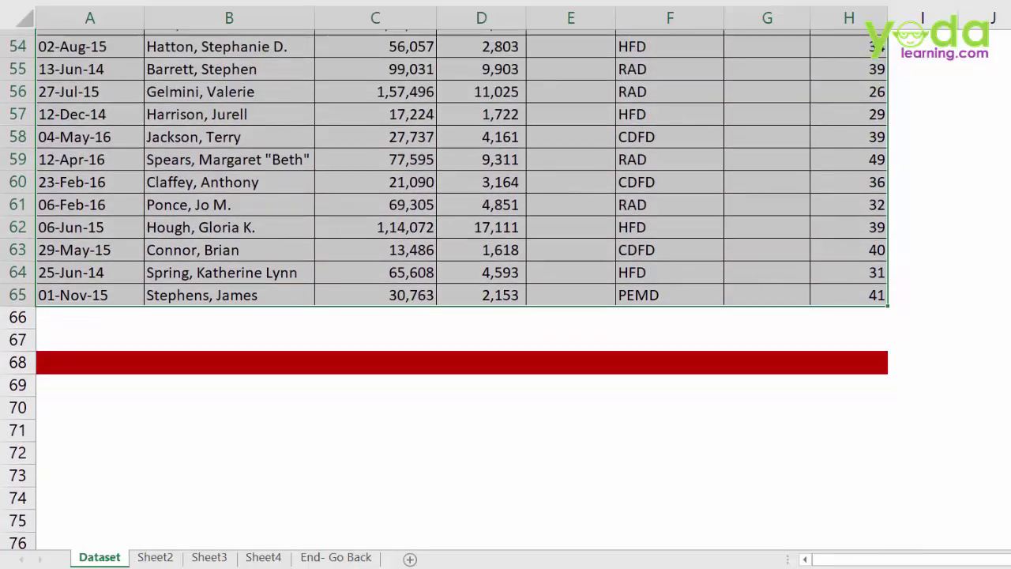
key("ctrl+BackSpace")
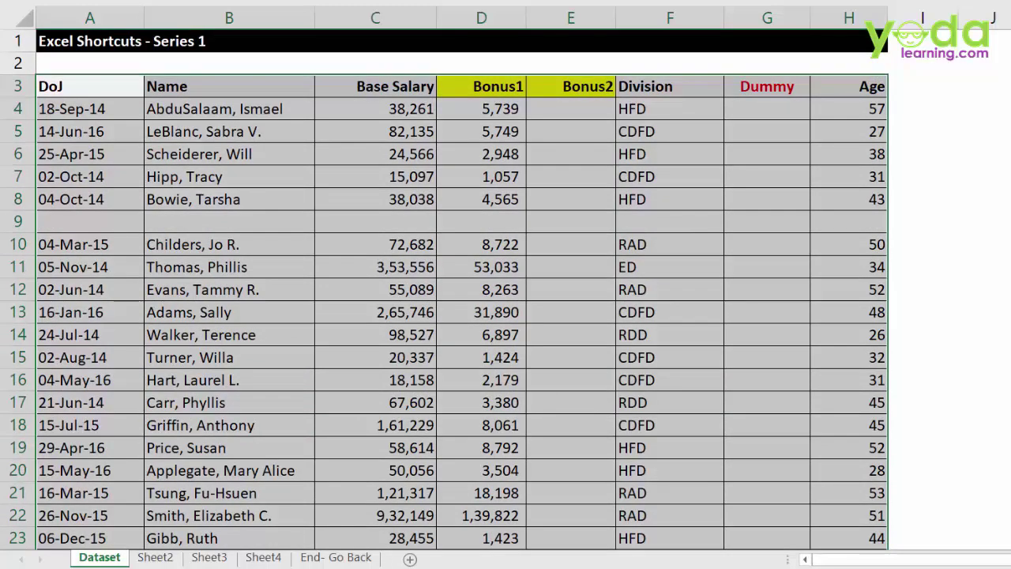
Reselect the table A3:H65 starting at the DoJ header and bring the active cell back into view
left_click(84, 87)
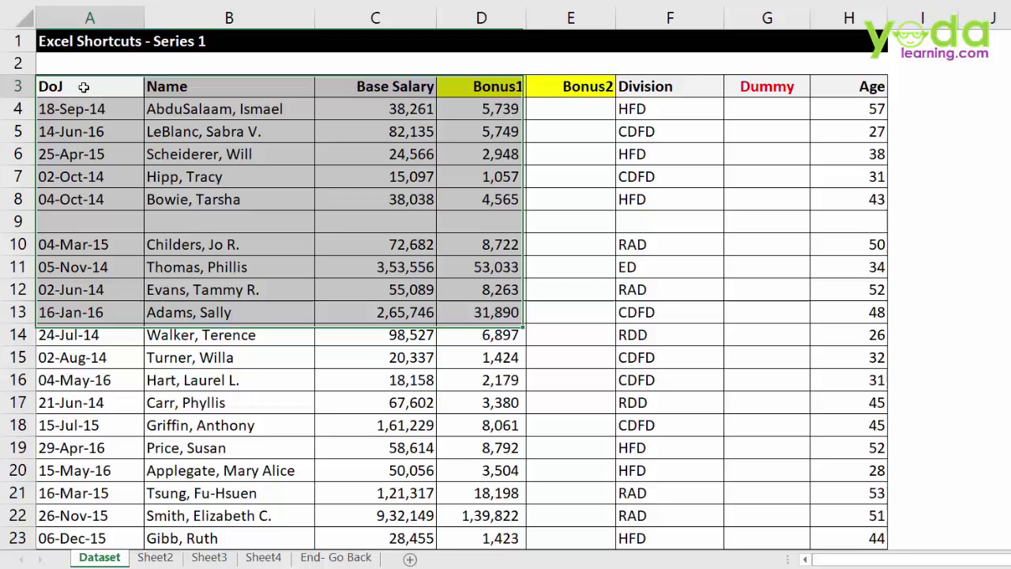
key("ctrl+shift+Right")
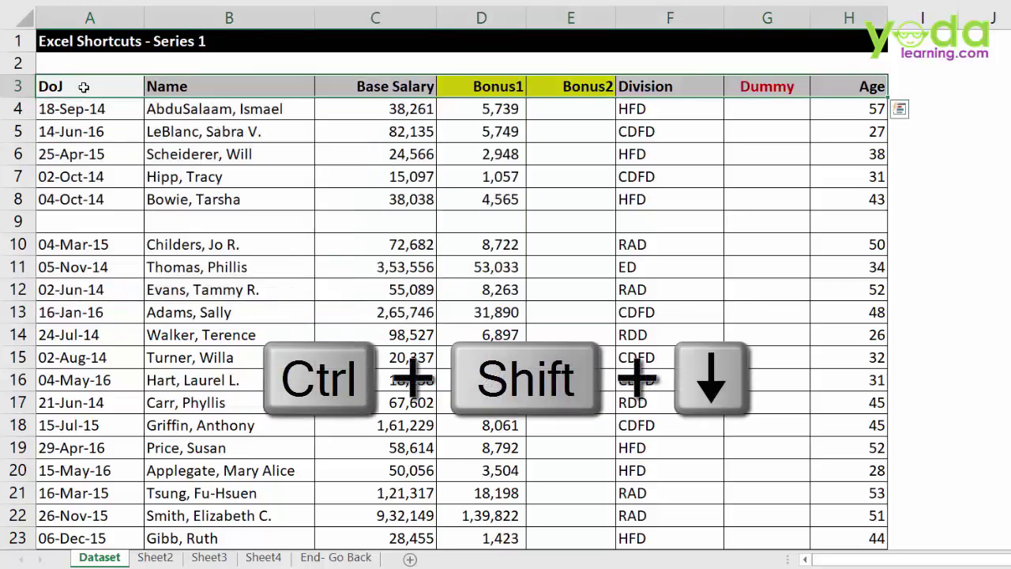
key("ctrl+shift+Down")
key("ctrl+shift+Down")
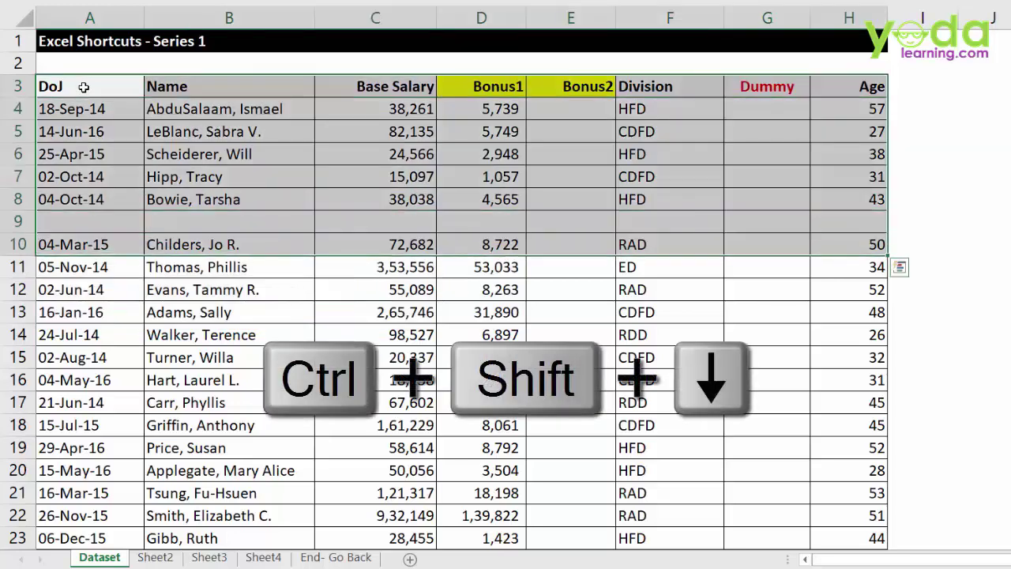
key("ctrl+shift+Down")
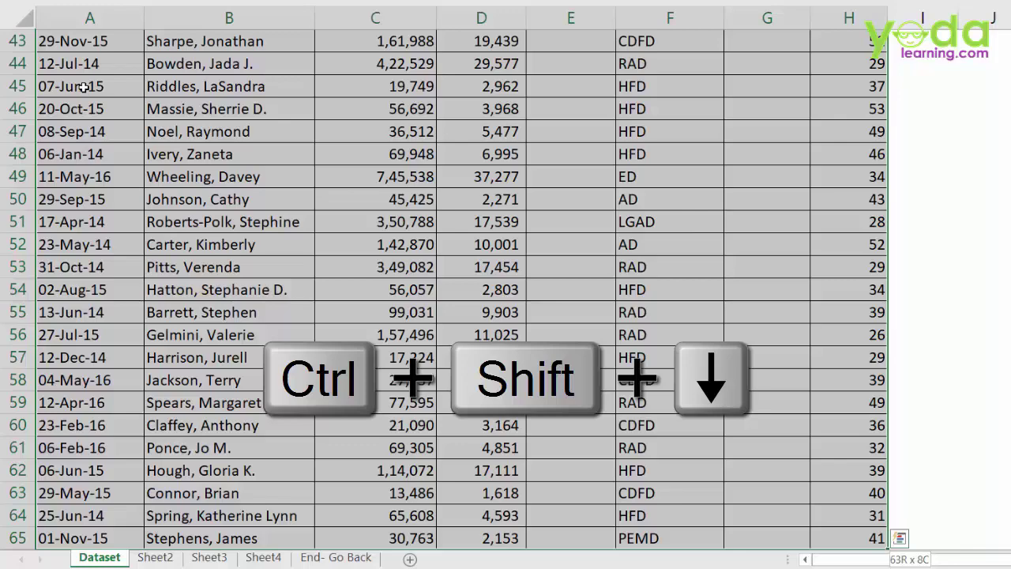
key("ctrl+BackSpace")
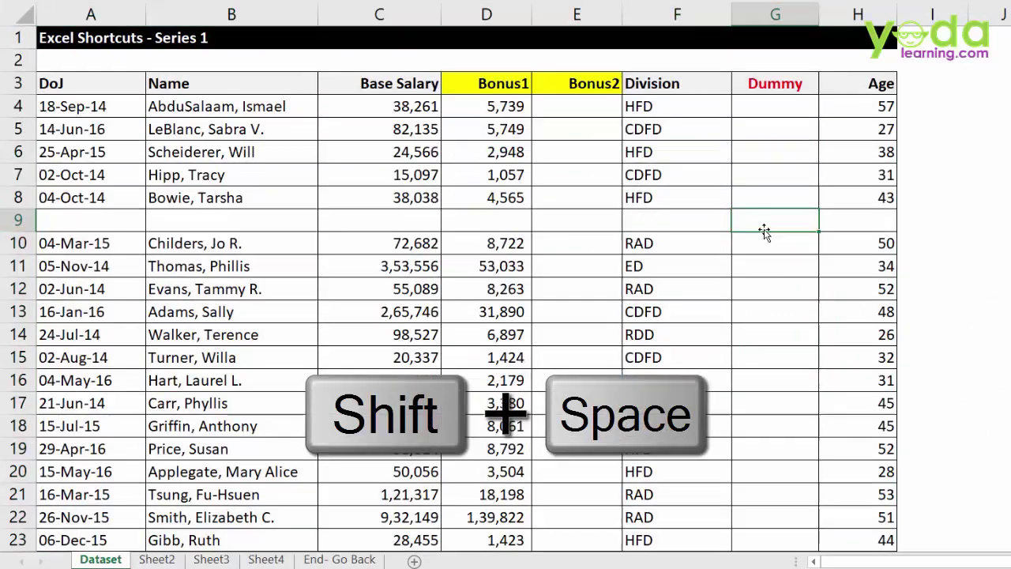
Select the entire blank row 9, then the entire Dummy column G from cell G9
key("shift+space")
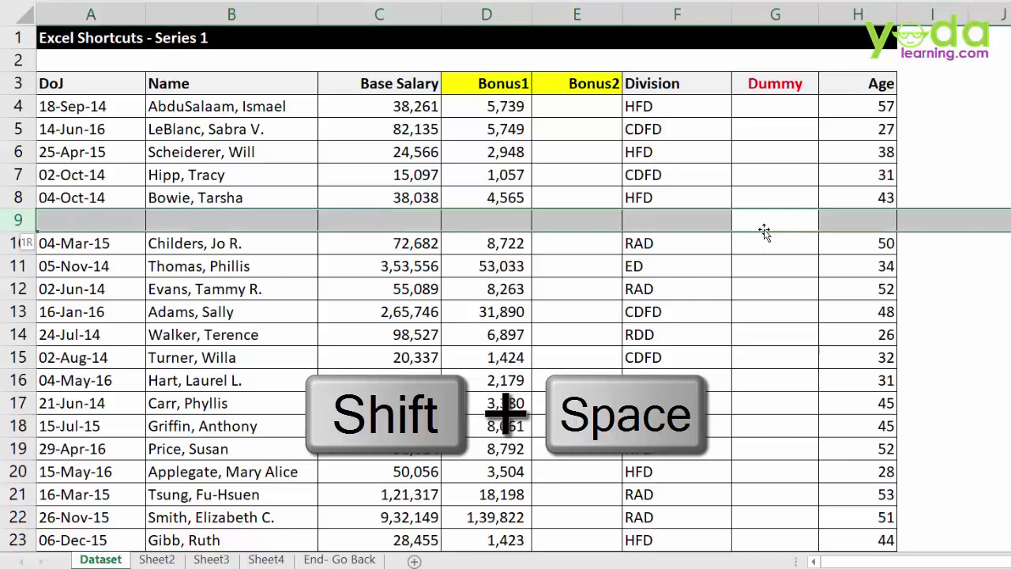
left_click(763, 224)
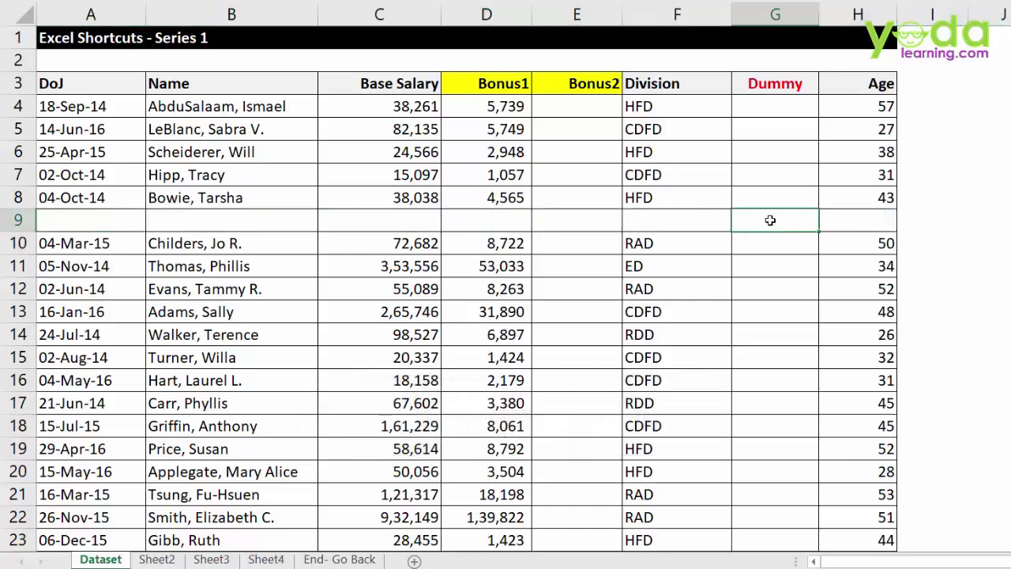
key("ctrl+space")
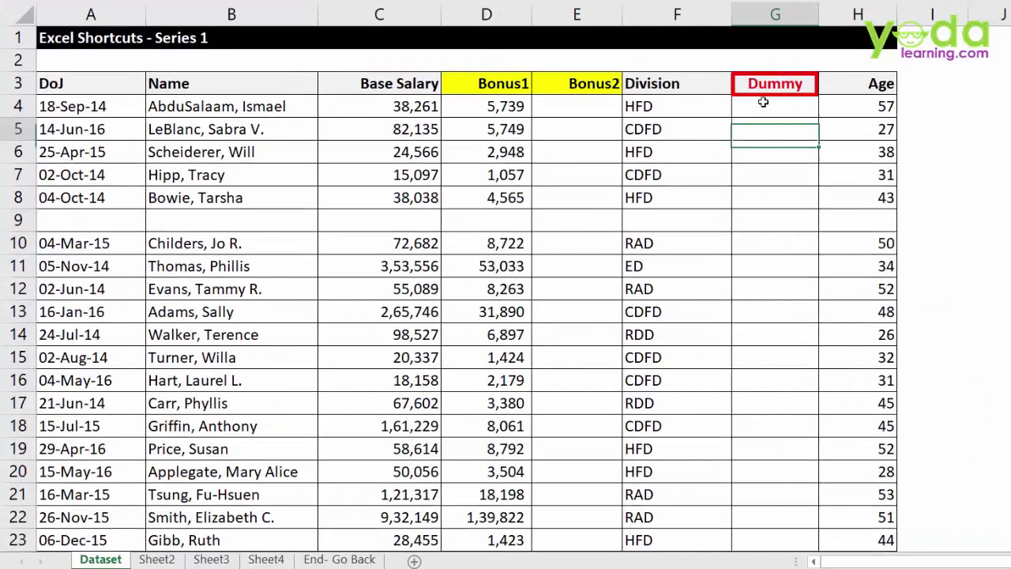
left_click(772, 12)
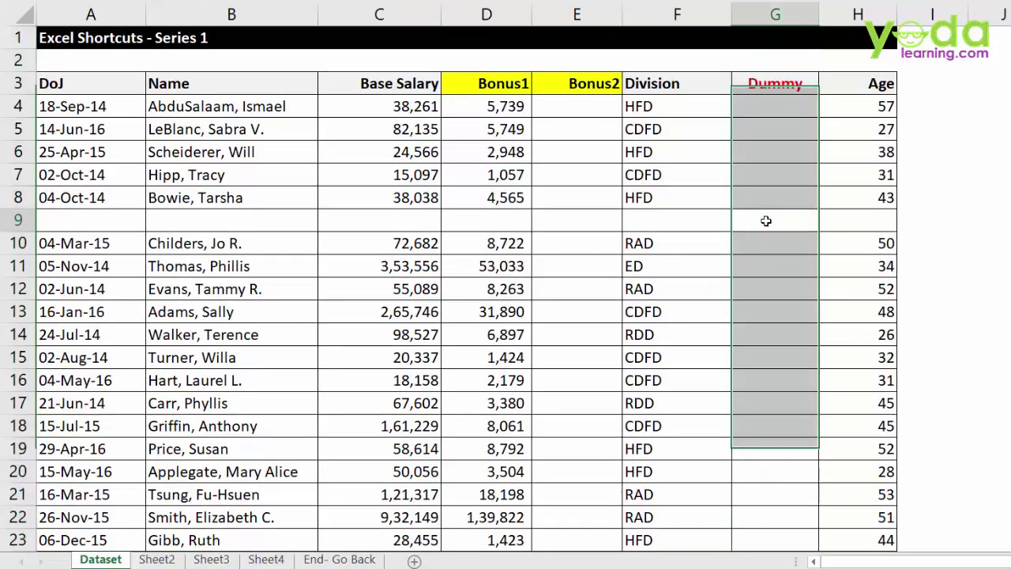
Select the entire Dummy column from cell G9 and delete it from the sheet
left_click(765, 220)
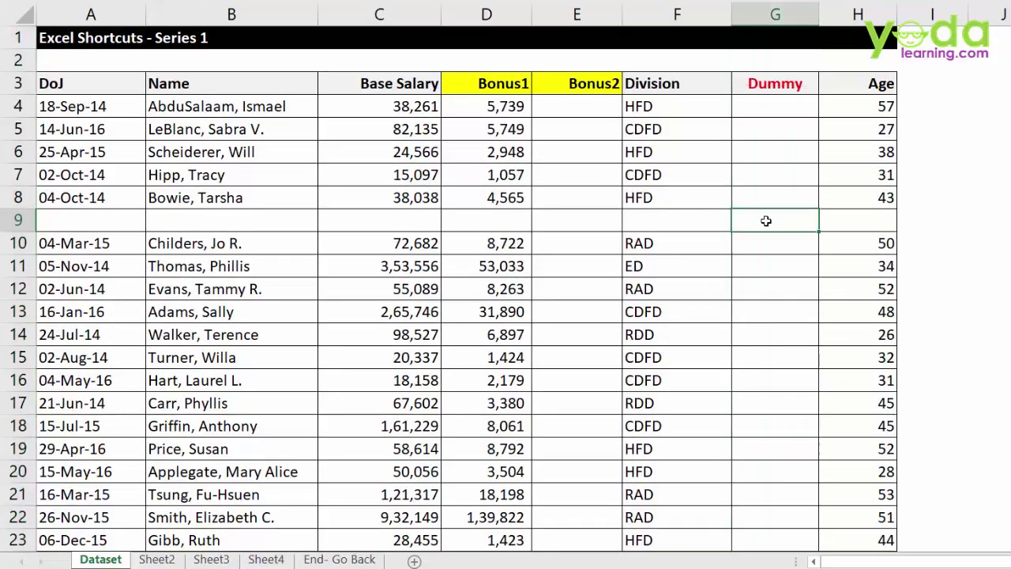
key("ctrl+space")
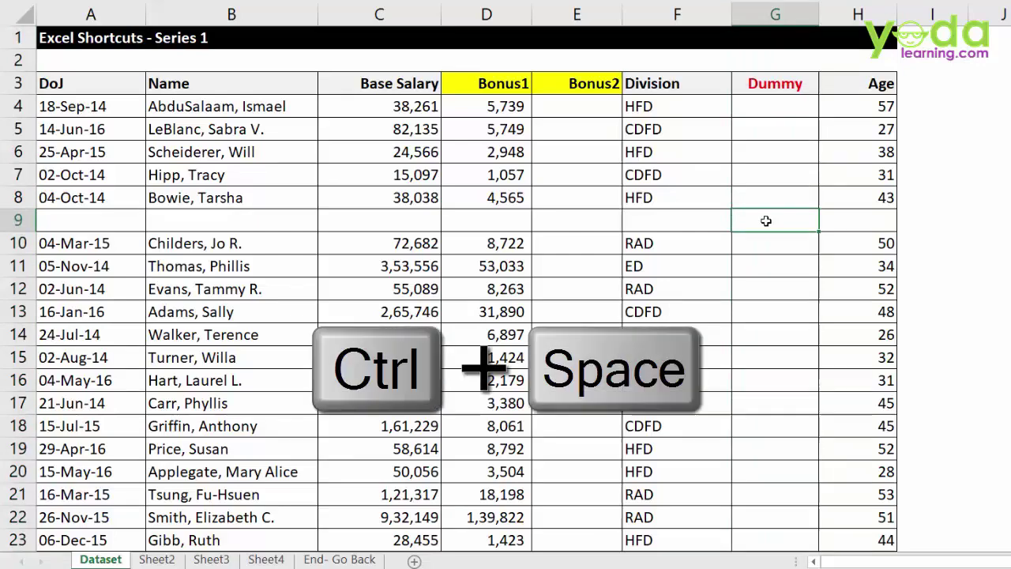
key("ctrl+space")
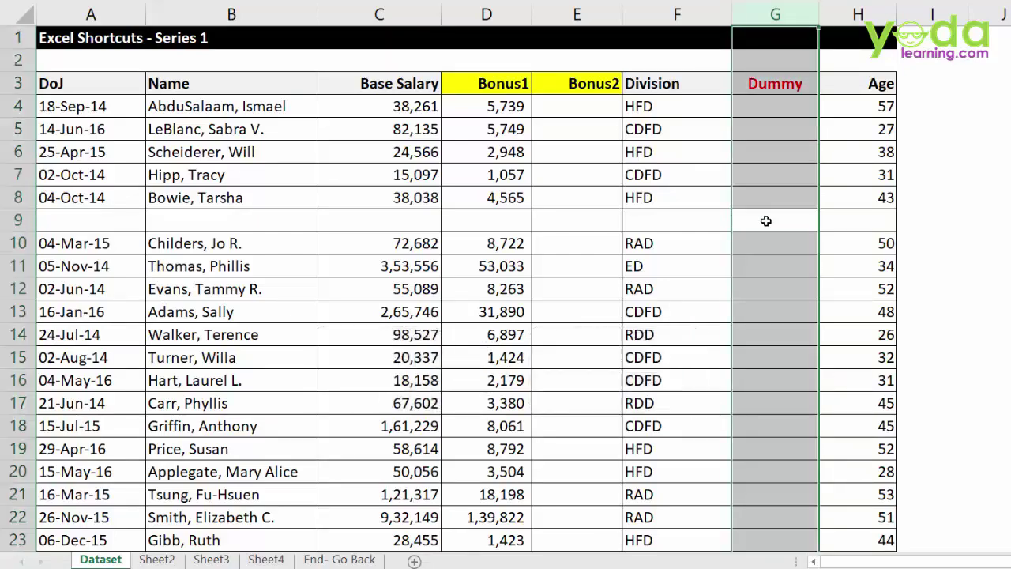
key("ctrl+minus")
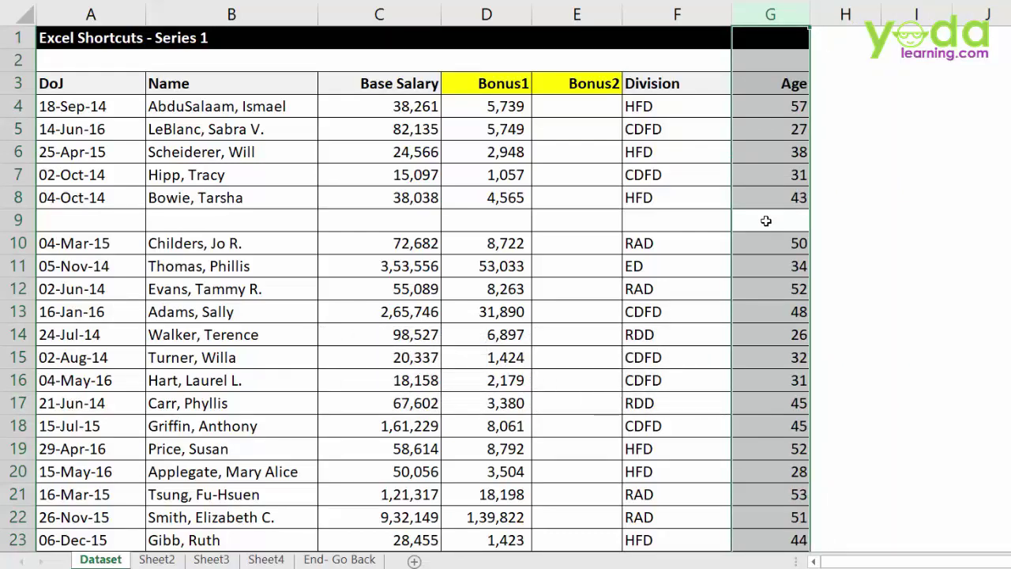
Select the entire blank row 9 from cell G9 and delete it
left_click(766, 221)
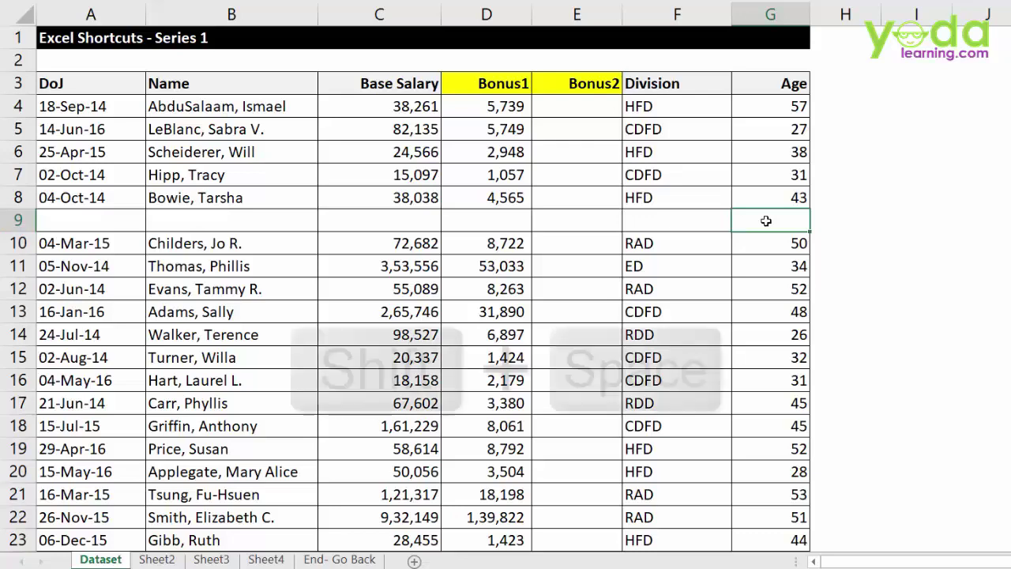
key("shift+space")
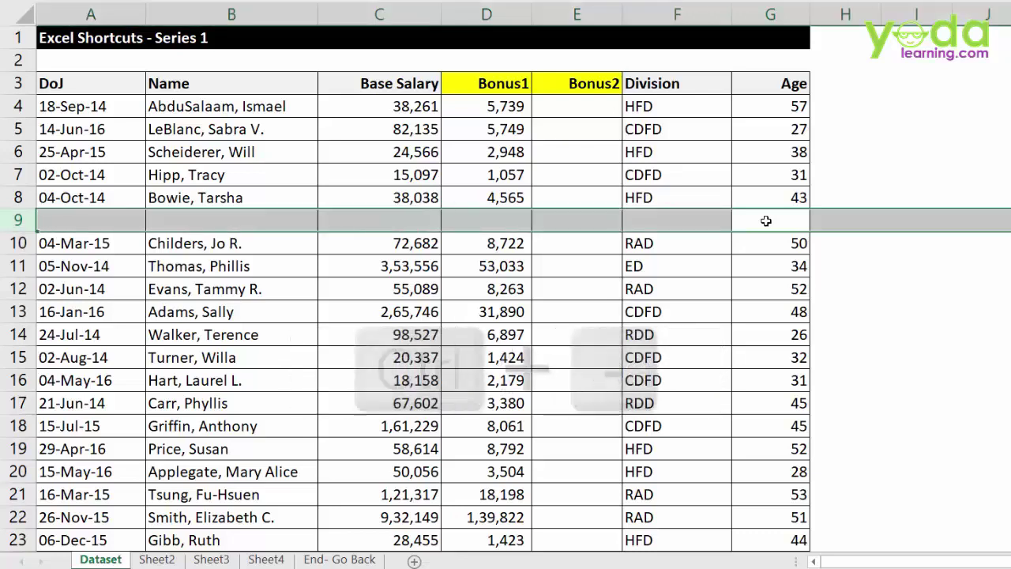
key("ctrl+minus")
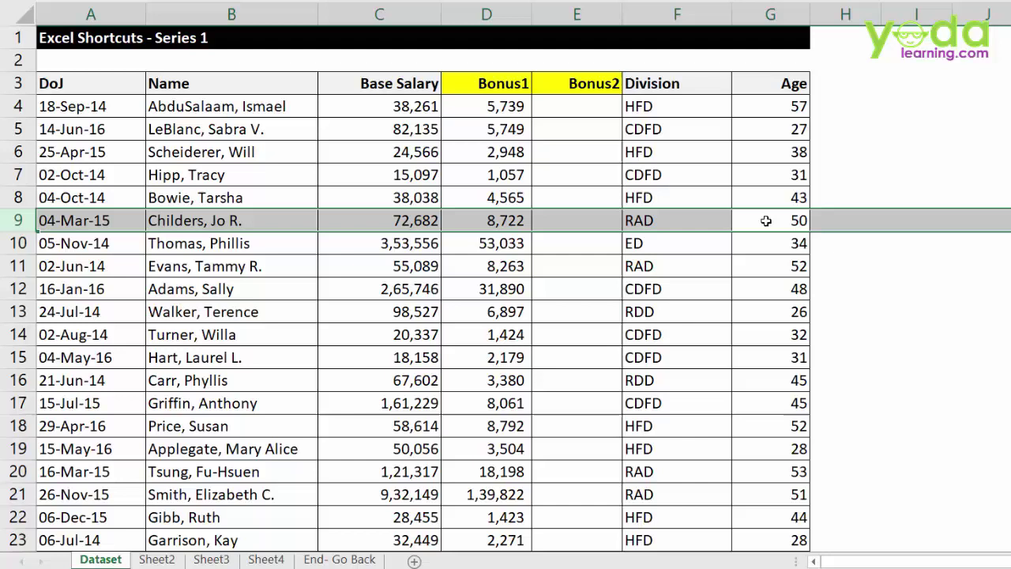
Select the entire Base Salary column from cell C10 and insert a new column in front of it
key("Down")
key("Left")
key("Left")
key("Left")
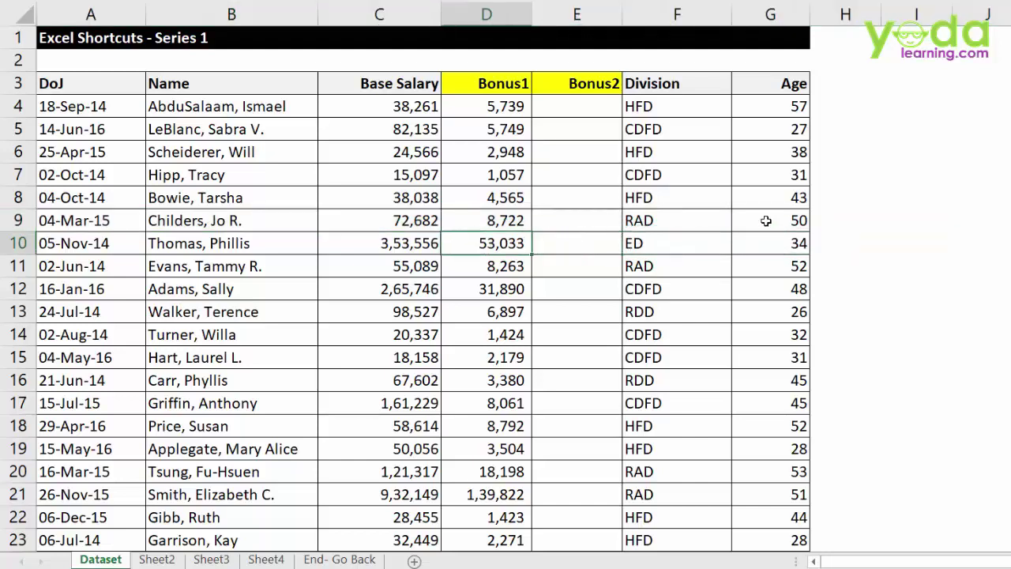
key("Left")
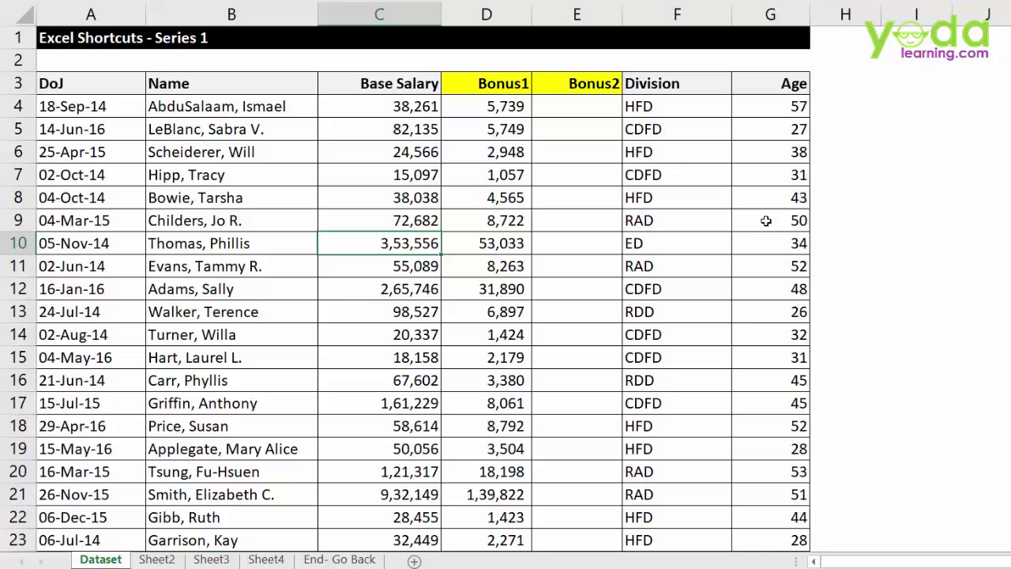
key("ctrl+space")
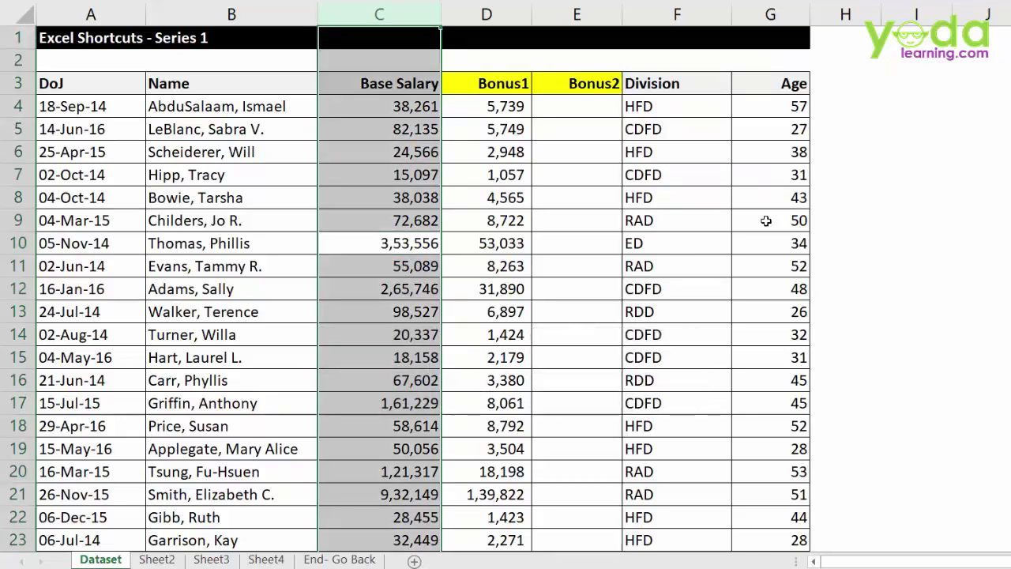
key("ctrl+shift+plus")
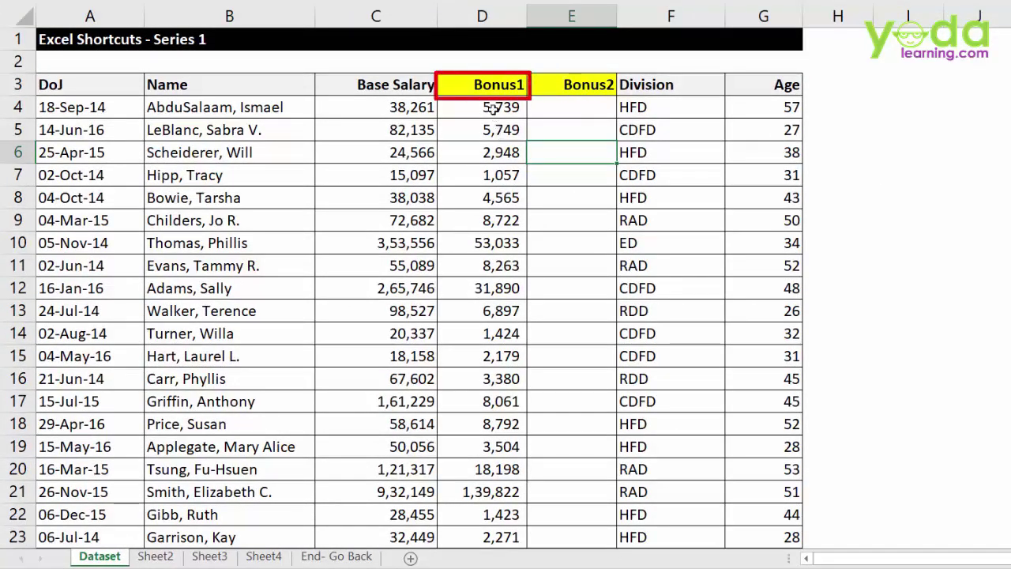
Inspect the individual Bonus1 formulas in cells D4 to D7, leaving each cell as it is
double_click(492, 110)
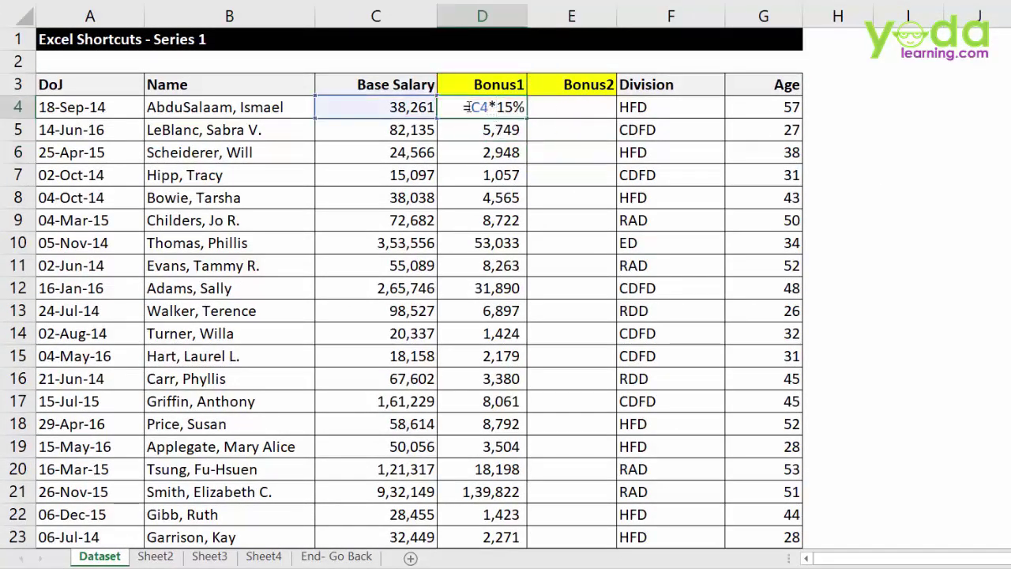
left_click_drag(464, 107, 525, 109)
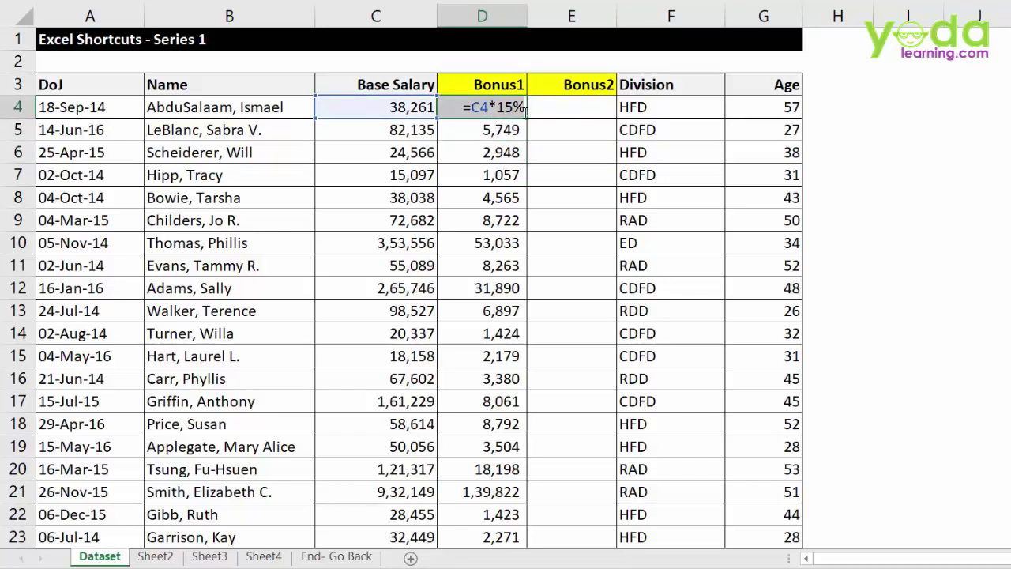
key("Return")
double_click(491, 132)
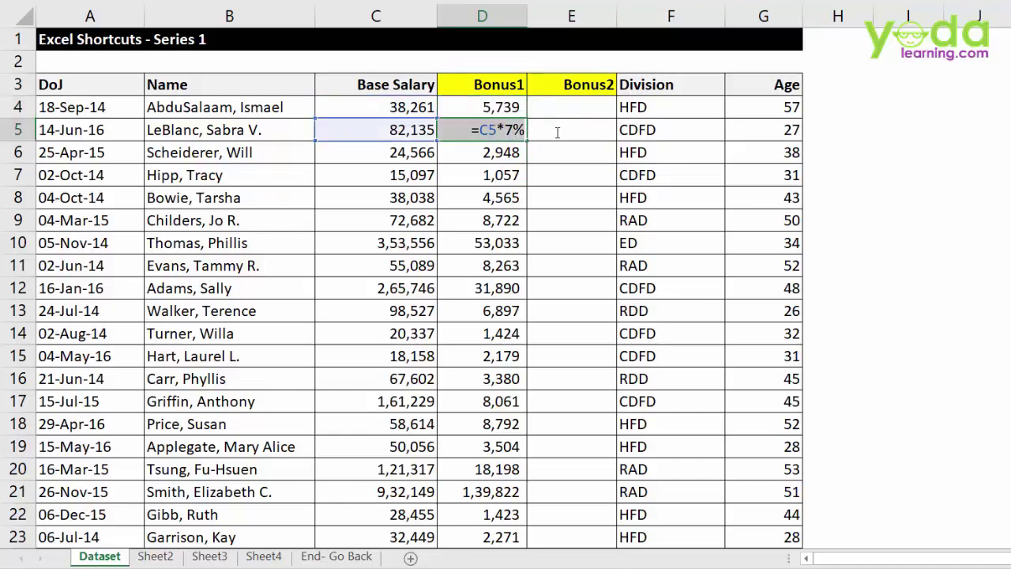
key("Return")
double_click(513, 150)
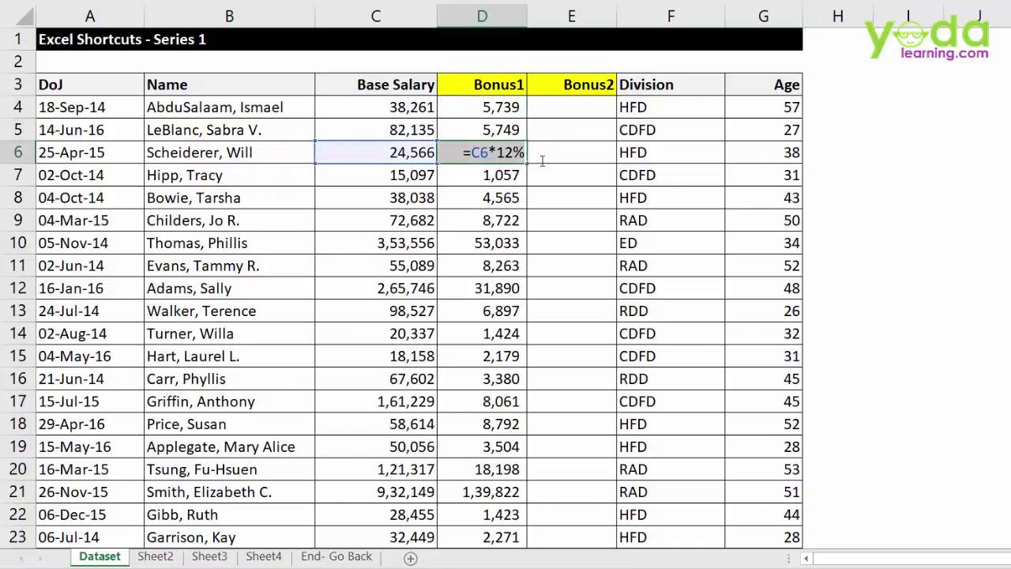
key("Return")
double_click(485, 175)
key("Escape")
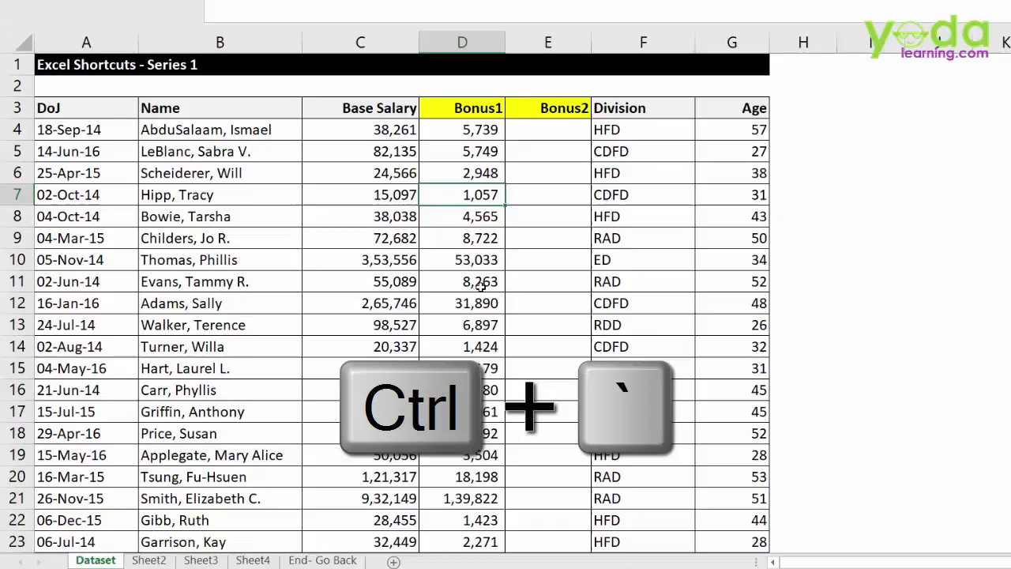
Show formulas instead of values across the sheet and examine the Bonus1 formulas from D4 downward
key("ctrl+grave")
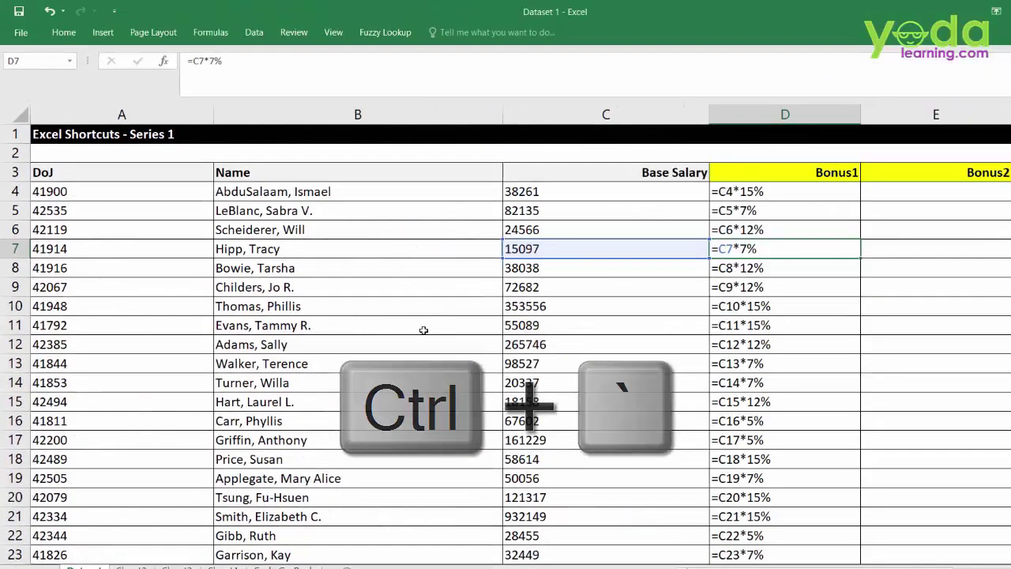
left_click_drag(740, 193, 737, 486)
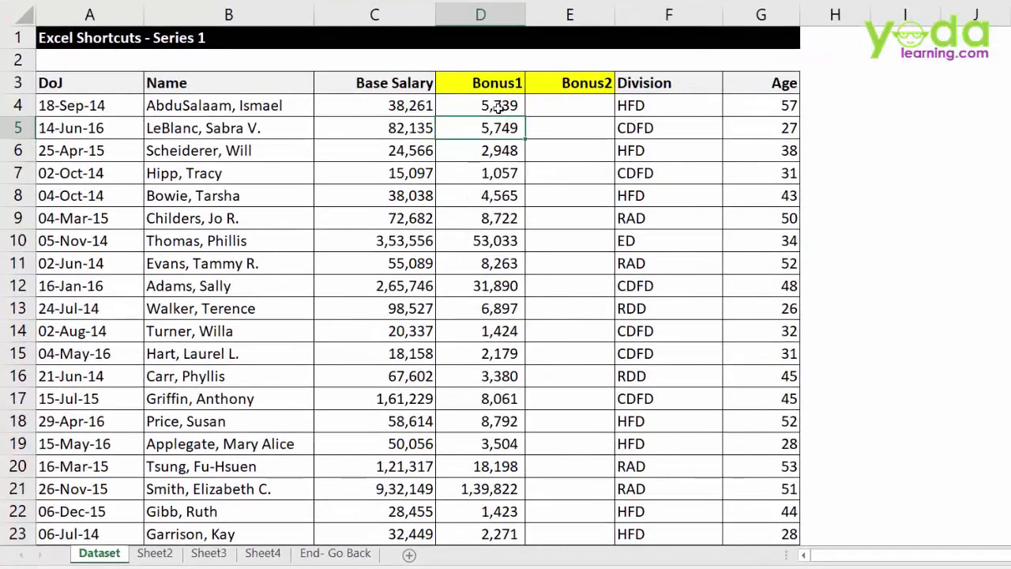
Check the Bonus1 formula in D4, then clear the Base Salary column it depends on and undo the clearing
double_click(499, 108)
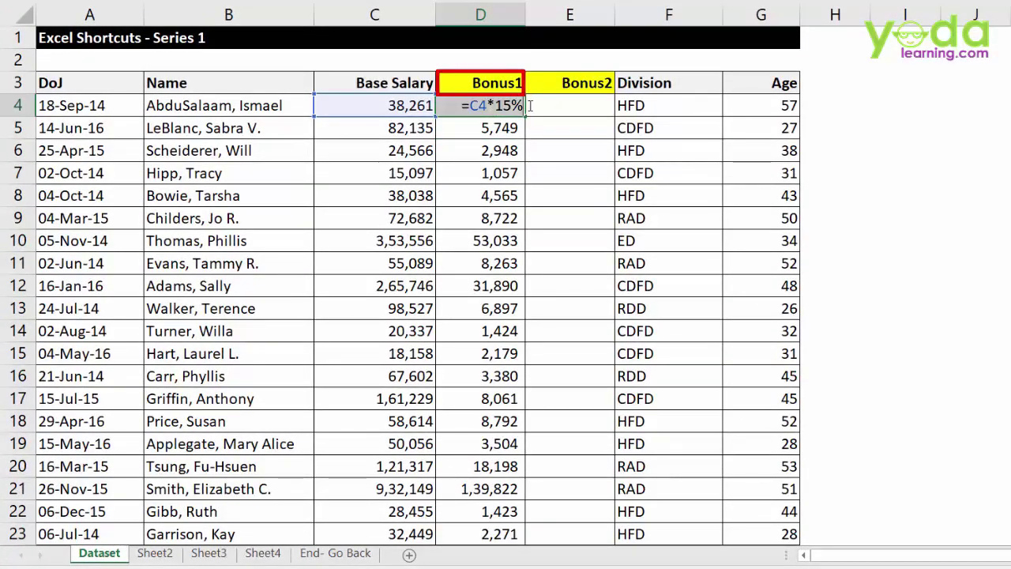
key("Escape")
left_click(397, 16)
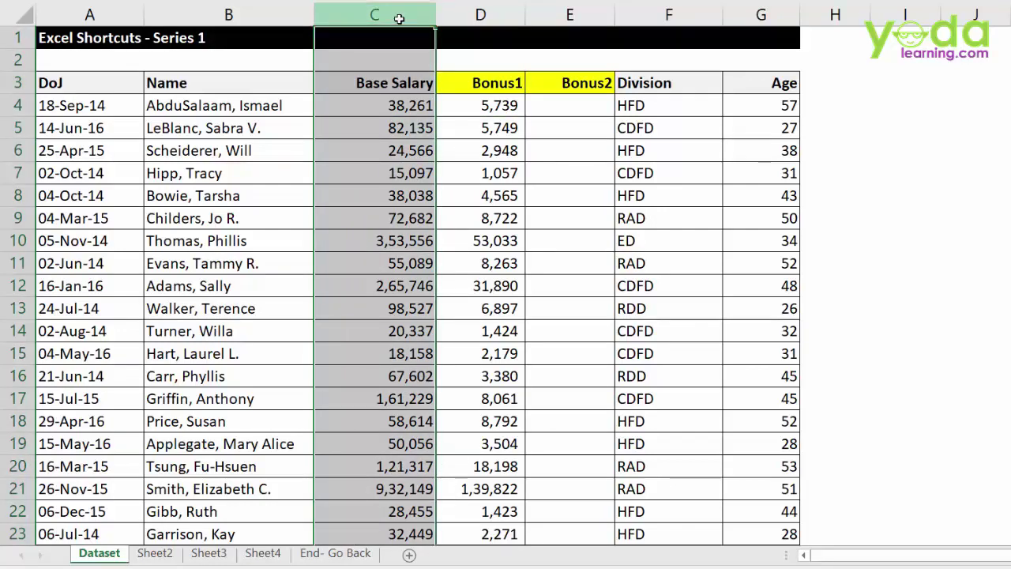
key("Delete")
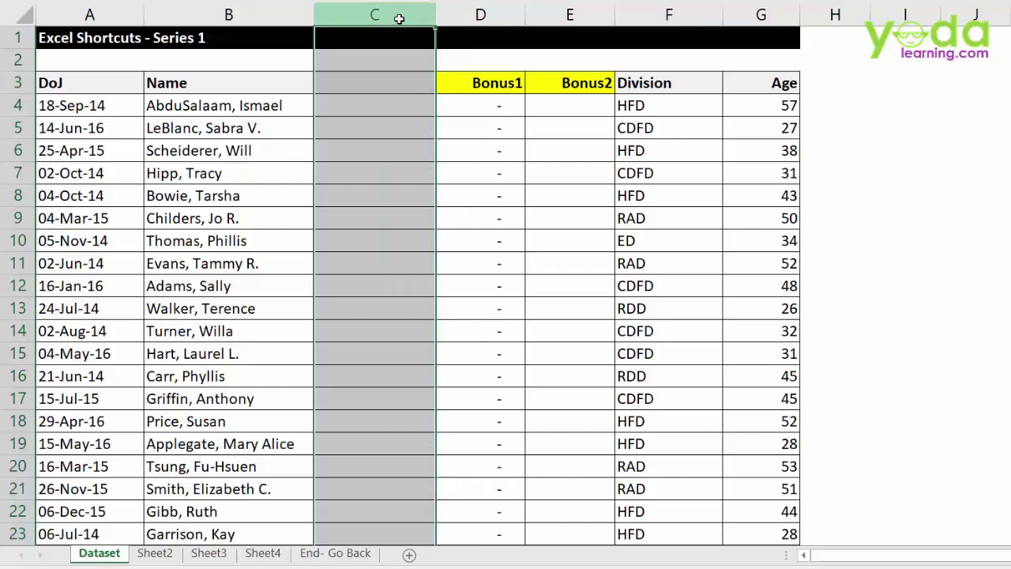
key("ctrl+z")
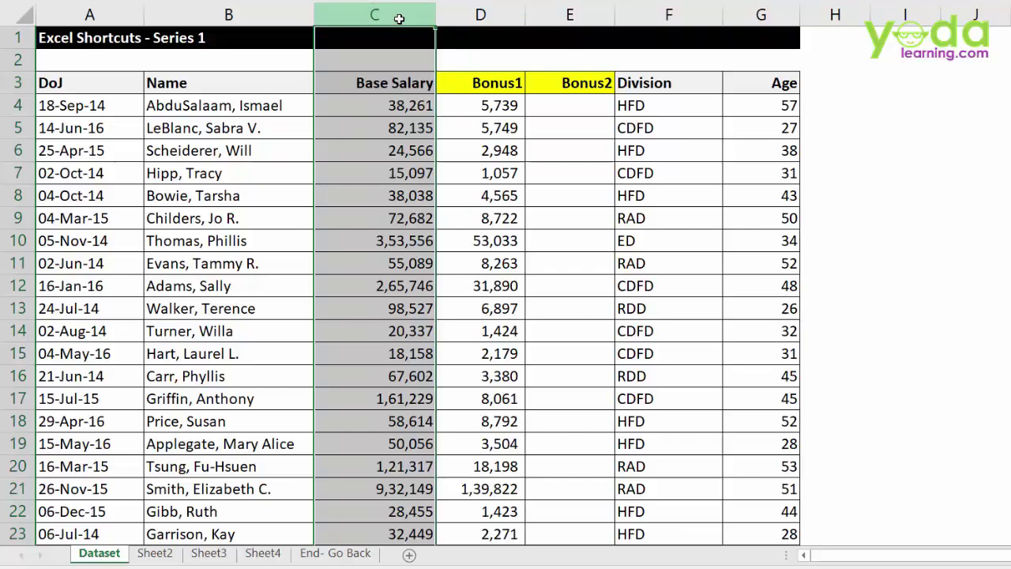
left_click(461, 101)
left_click_drag(480, 105, 486, 286)
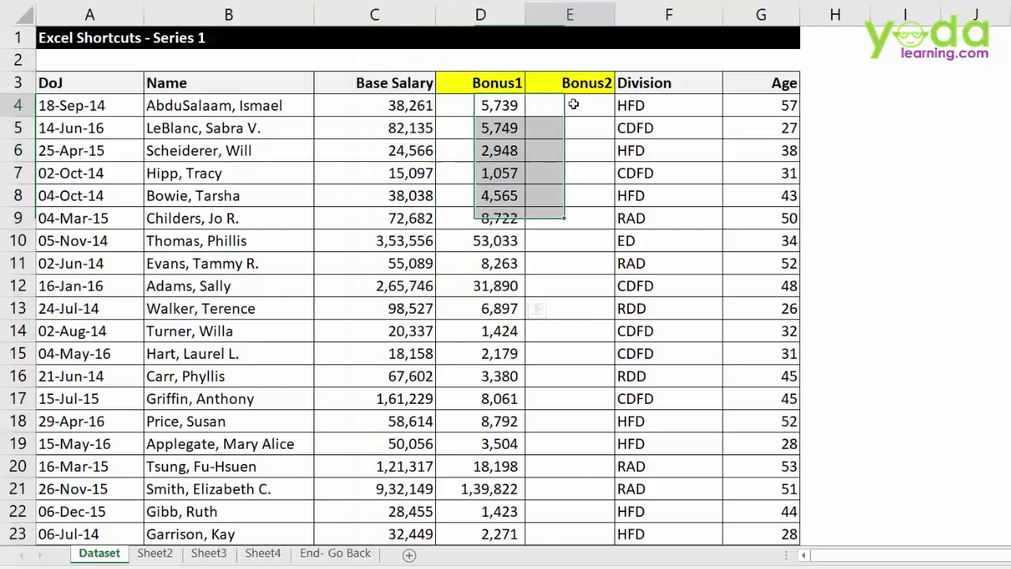
left_click_drag(574, 104, 573, 257)
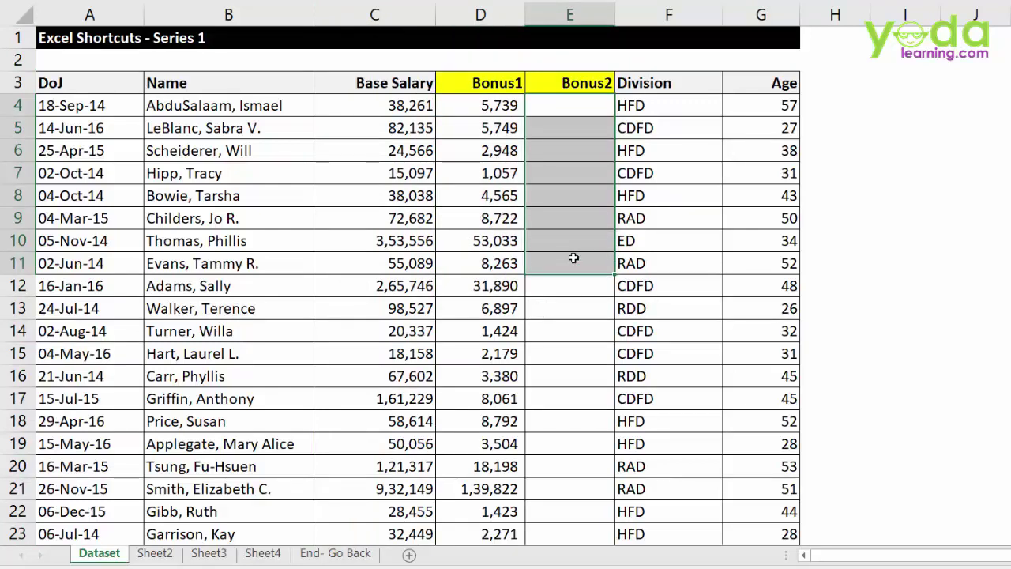
left_click(569, 138)
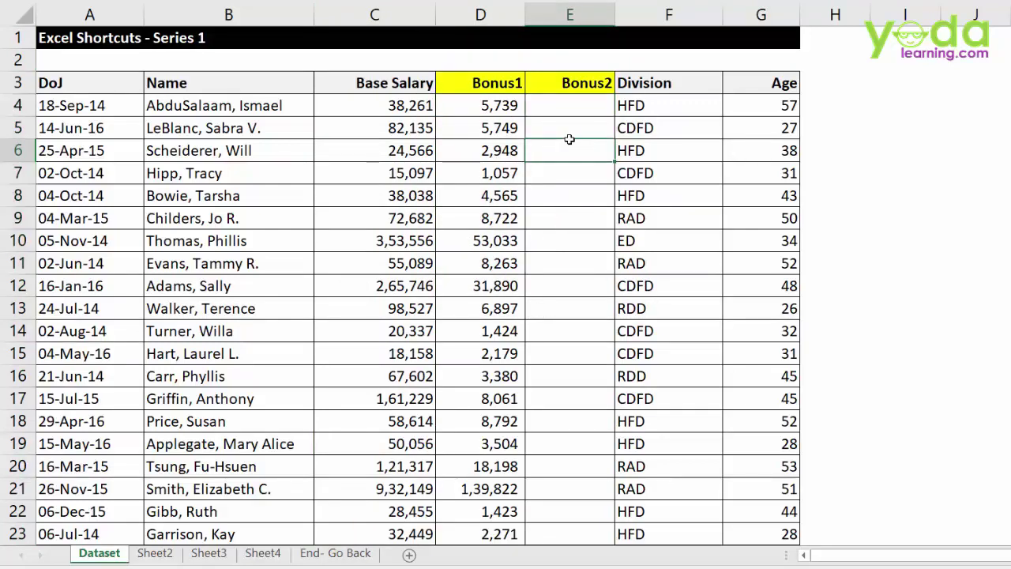
Copy the Bonus1 cells D4:D11 and paste them into Bonus2 from E4 as values only using Paste Special
left_click_drag(481, 107, 479, 261)
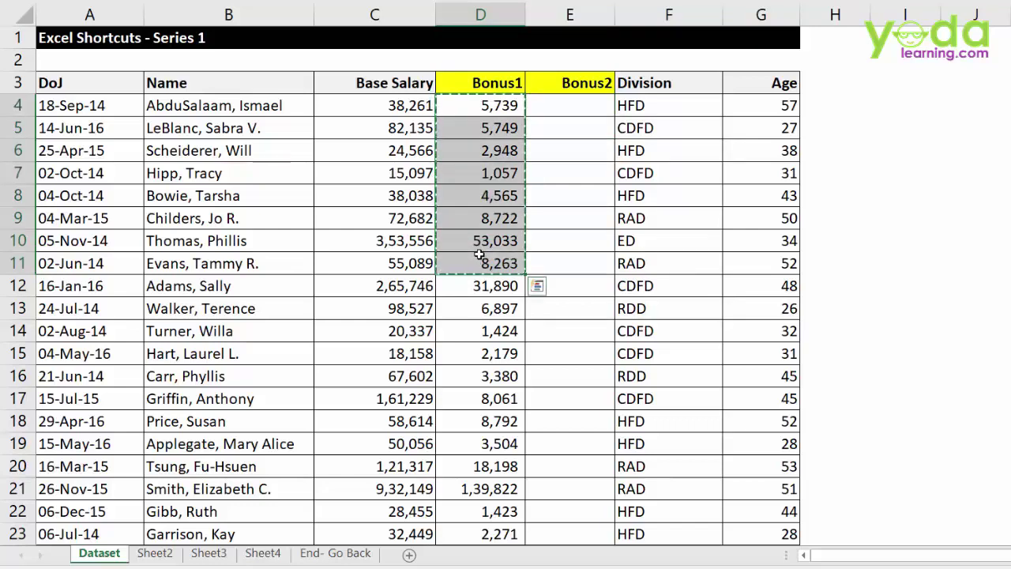
left_click(558, 109)
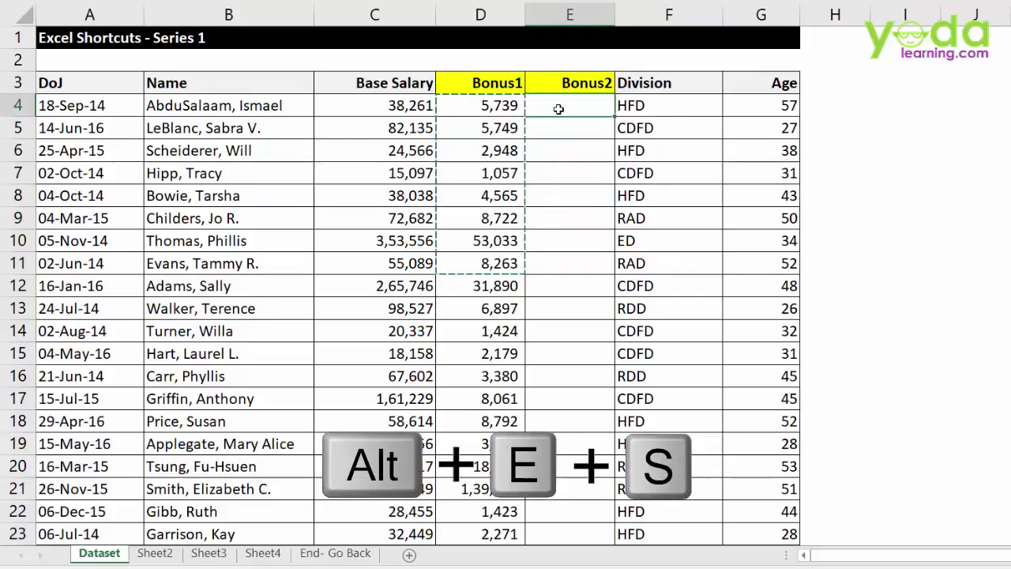
key("alt+e")
key("s")
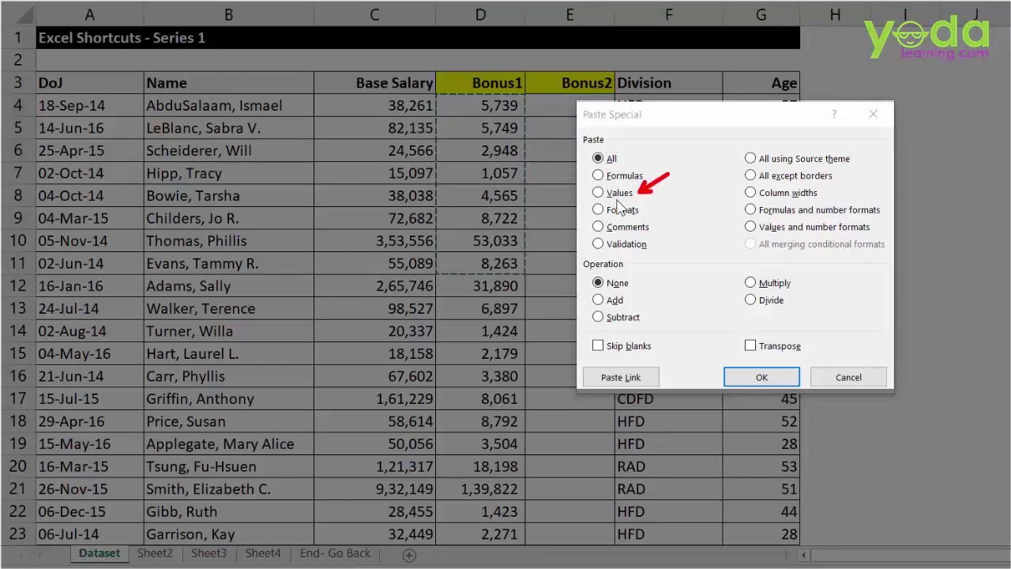
key("Escape")
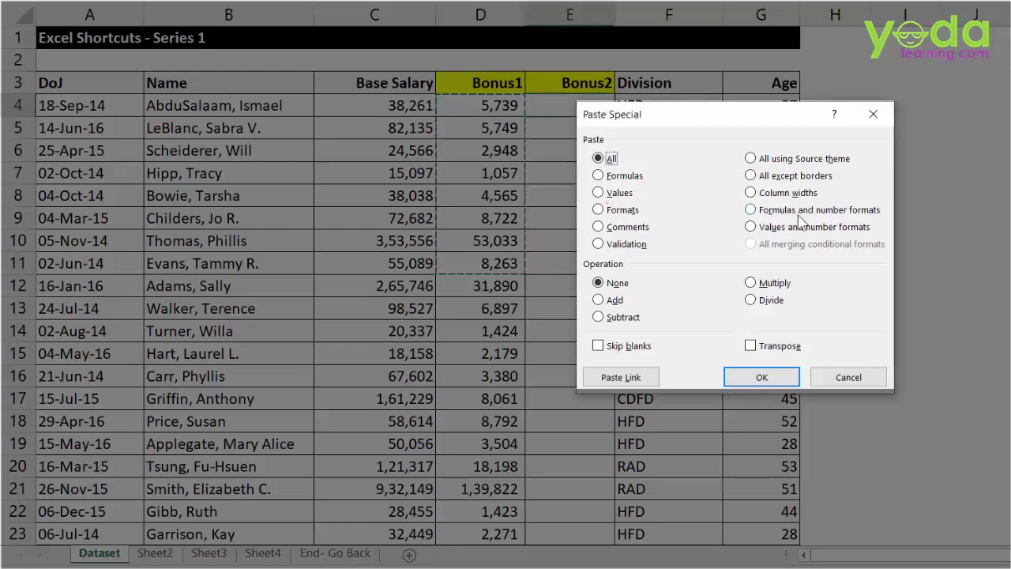
key("v")
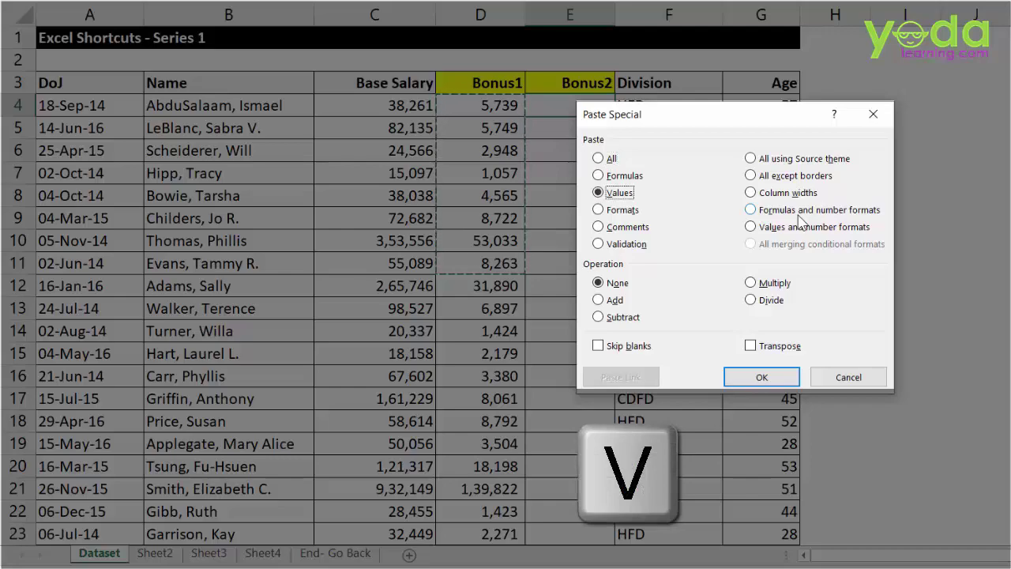
key("Return")
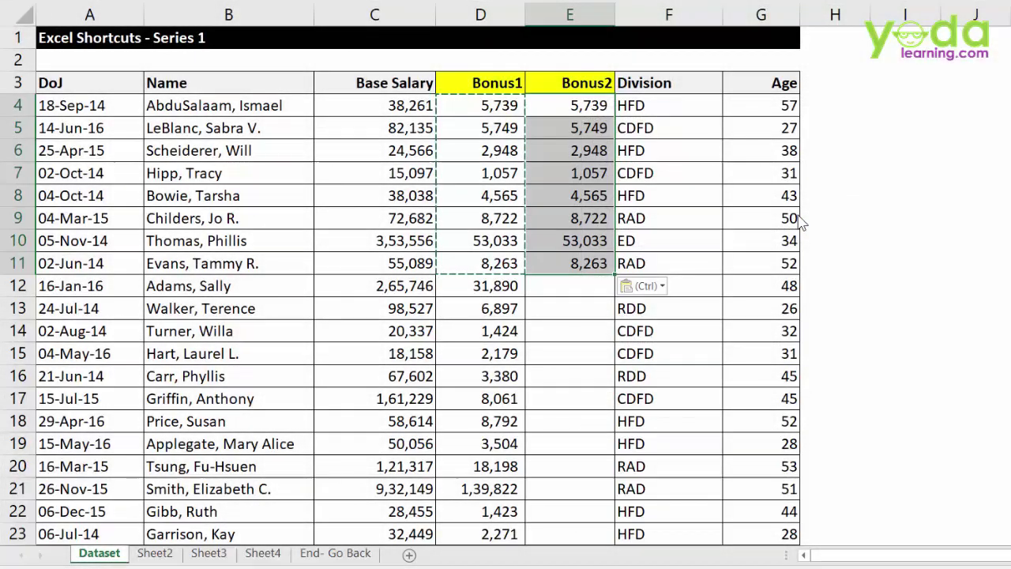
Clear the contents of the entire Base Salary column C
left_click(387, 14)
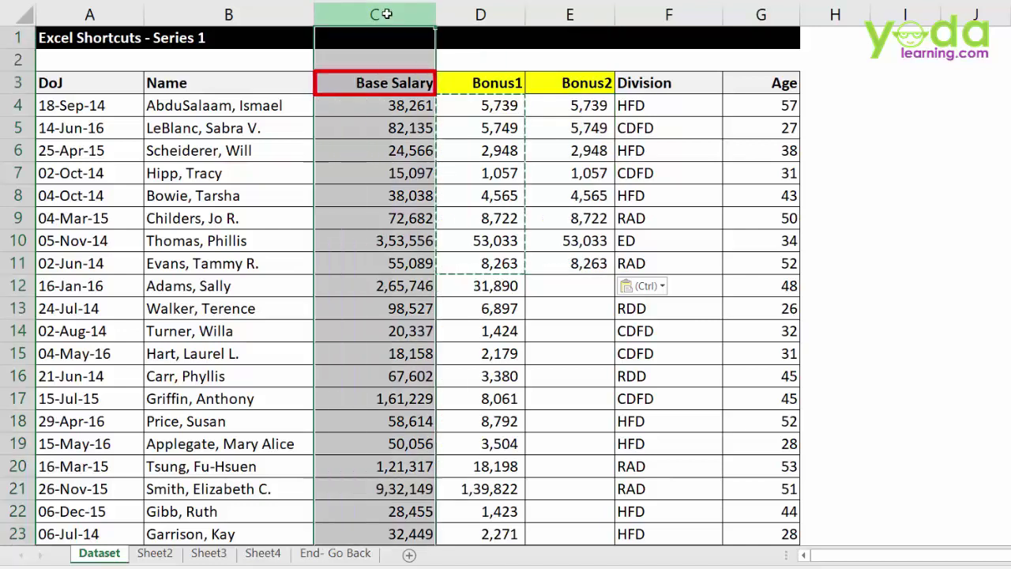
key("Delete")
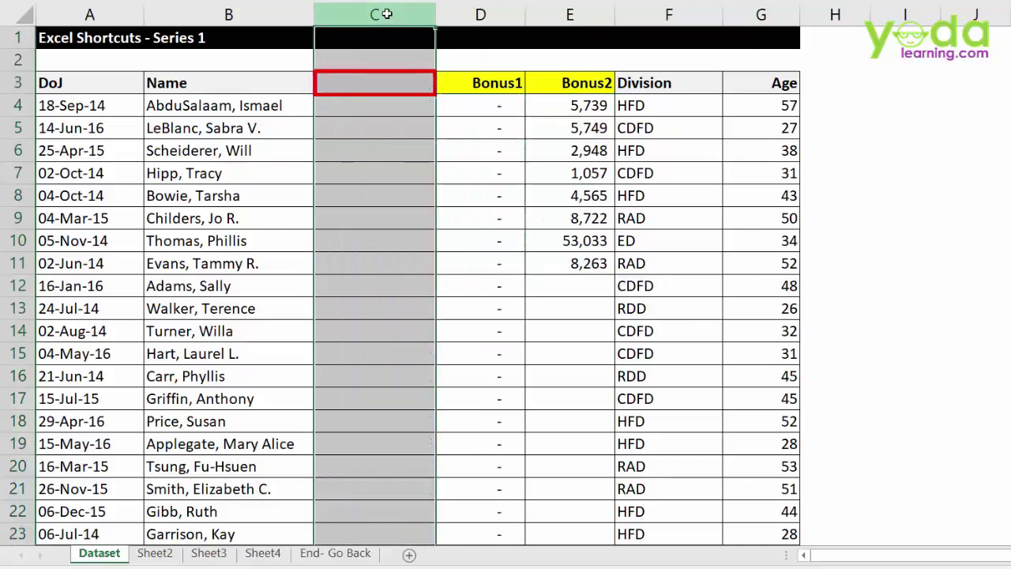
Compare the pasted Bonus2 content of E4 with the Bonus1 formula in D4, leaving both cells as they are
left_click_drag(557, 106, 553, 263)
double_click(557, 106)
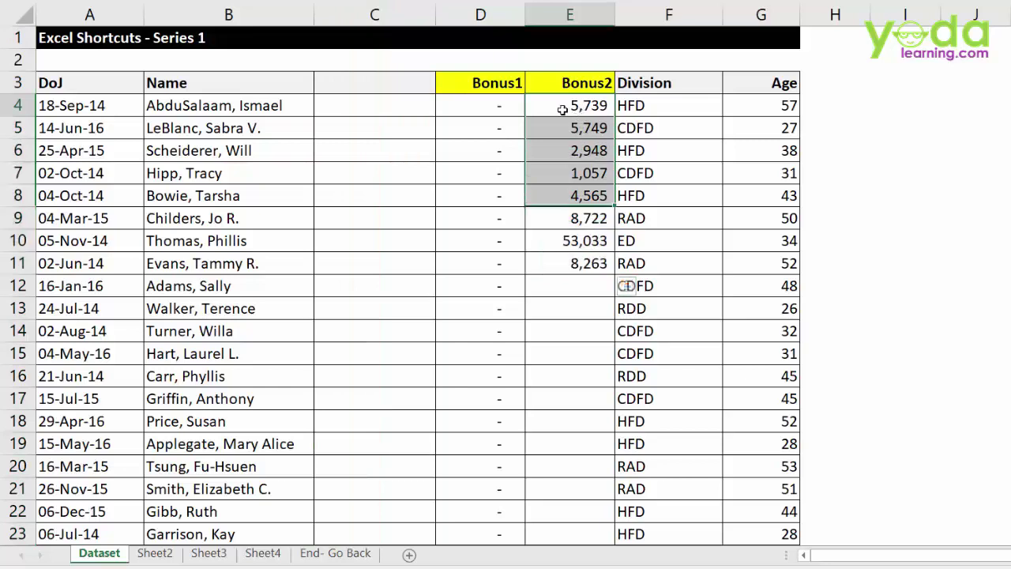
left_click_drag(553, 106, 620, 110)
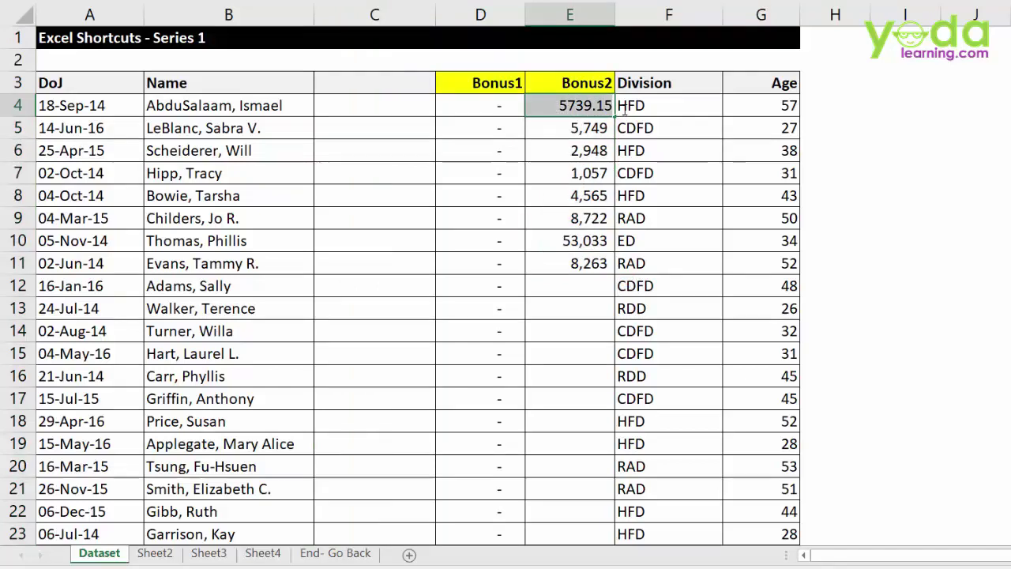
left_click(498, 103)
double_click(497, 105)
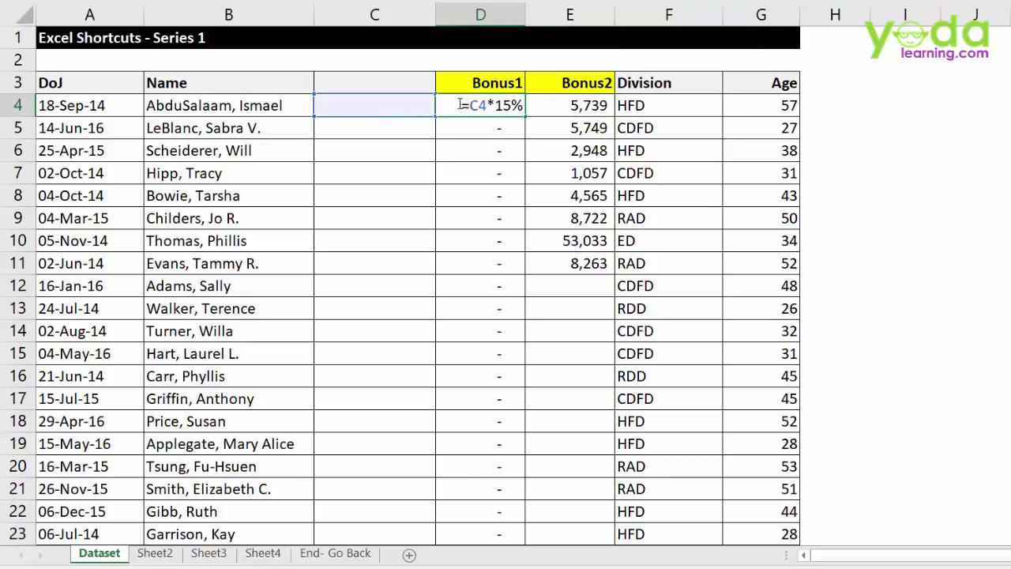
left_click_drag(463, 105, 537, 105)
key("Escape")
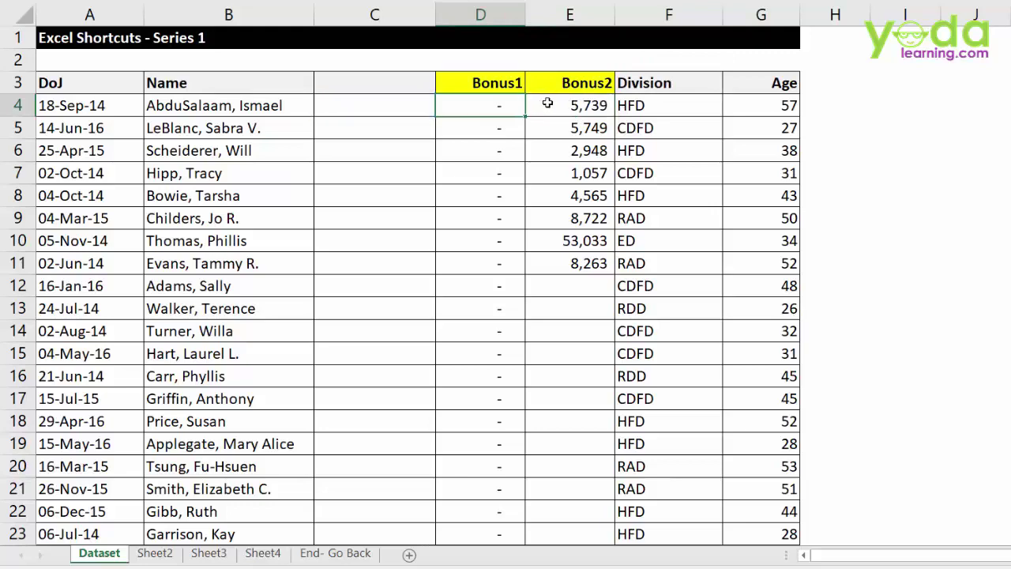